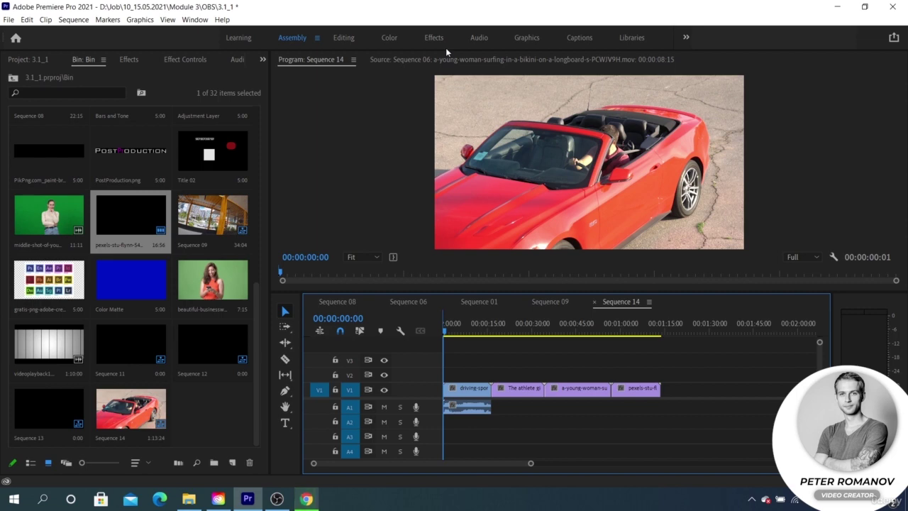
Switch to the Color workspace and enlarge the timeline area so more tracks fit
{"action": "left_click", "coordinate": [389, 38]}
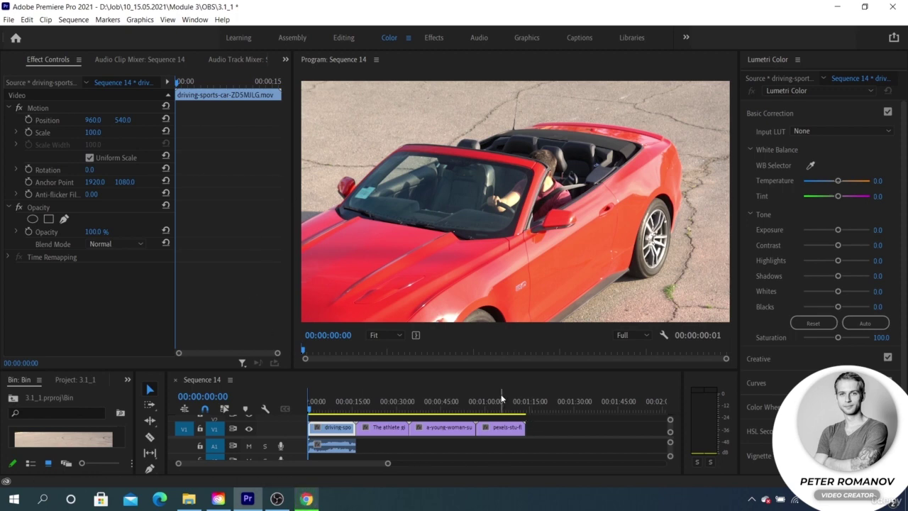
{"action": "left_click_drag", "start_coordinate": [490, 368], "coordinate": [490, 333]}
{"action": "left_click", "coordinate": [816, 103]}
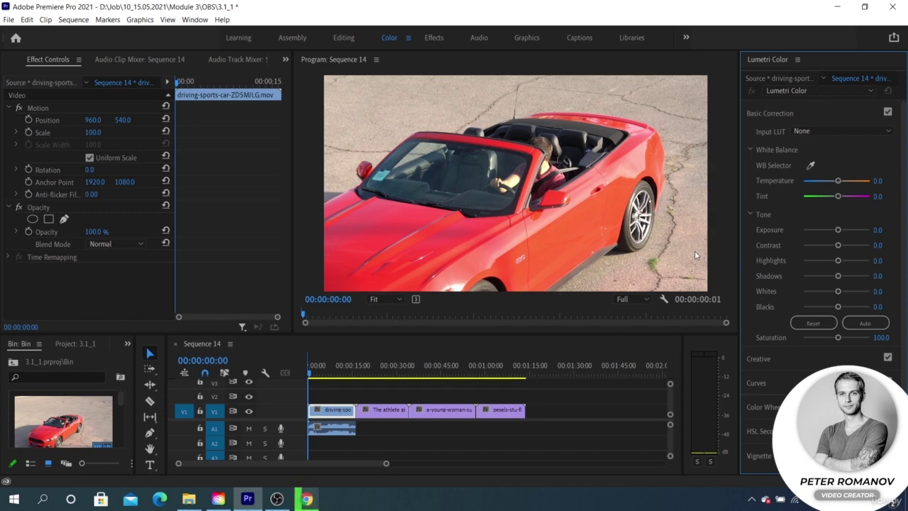
Compare the Selection Follows Playhead setting between the Color and Assembly workspaces, scrubbing Sequence 14 in each to check clip selection
{"action": "left_click", "coordinate": [72, 20]}
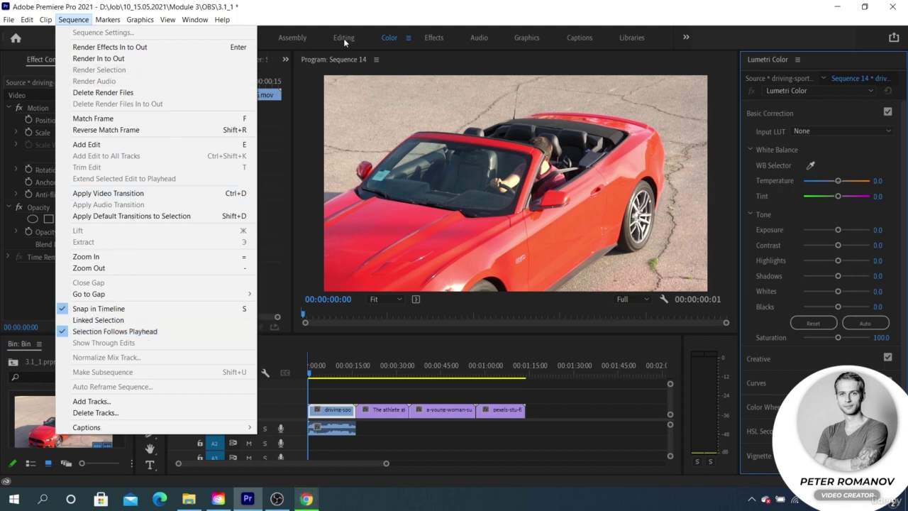
{"action": "left_click", "coordinate": [291, 38]}
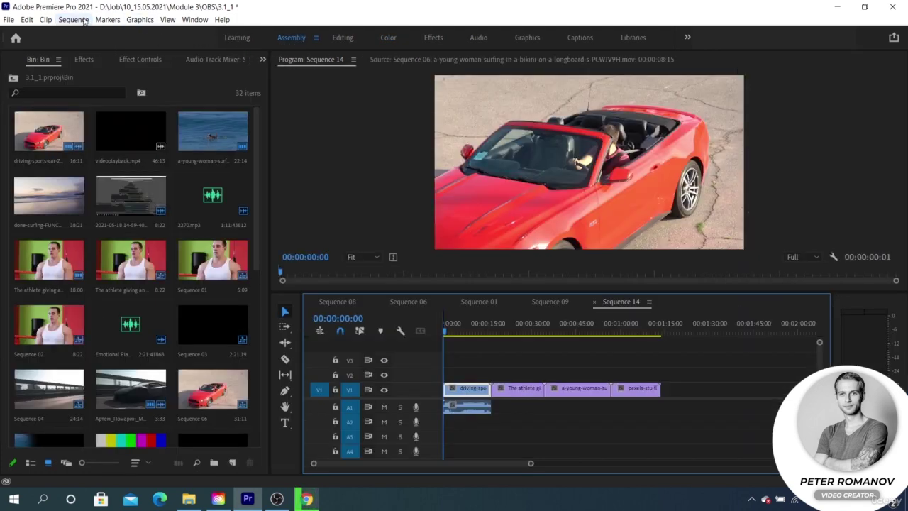
{"action": "left_click", "coordinate": [73, 19]}
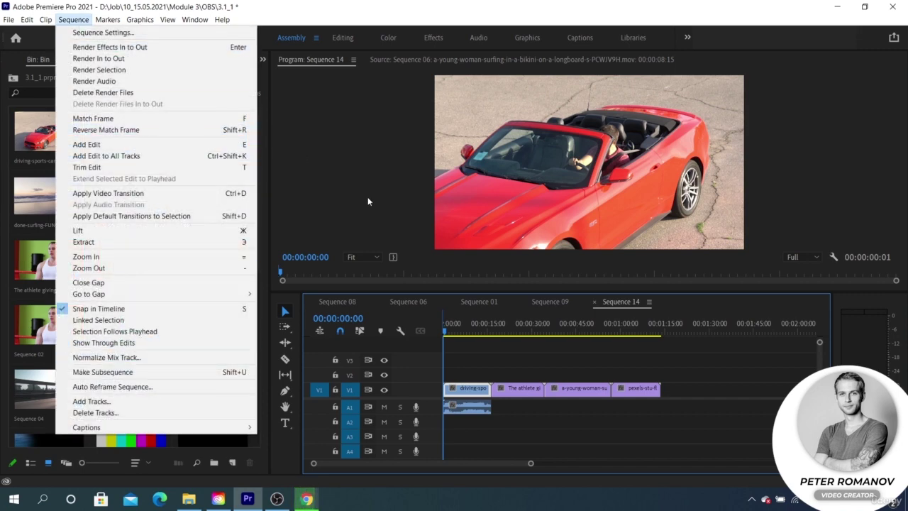
{"action": "left_click", "coordinate": [486, 323]}
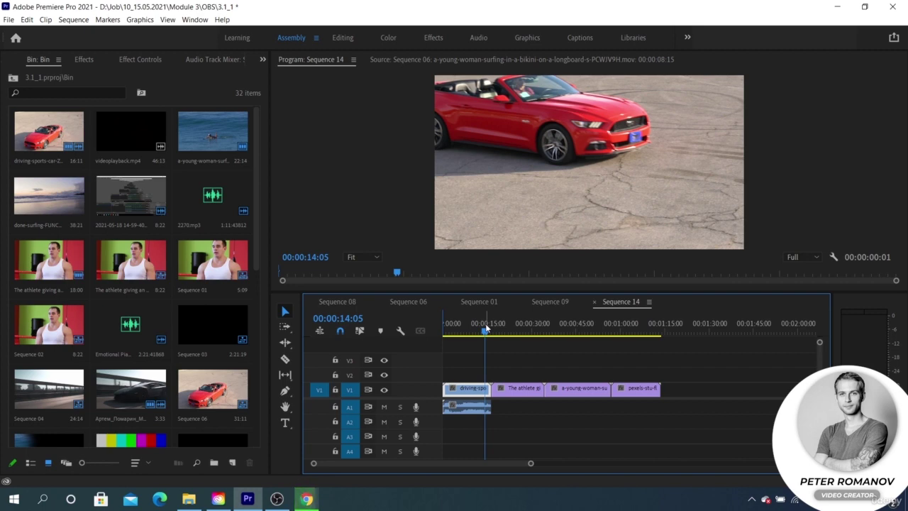
{"action": "left_click", "coordinate": [386, 38]}
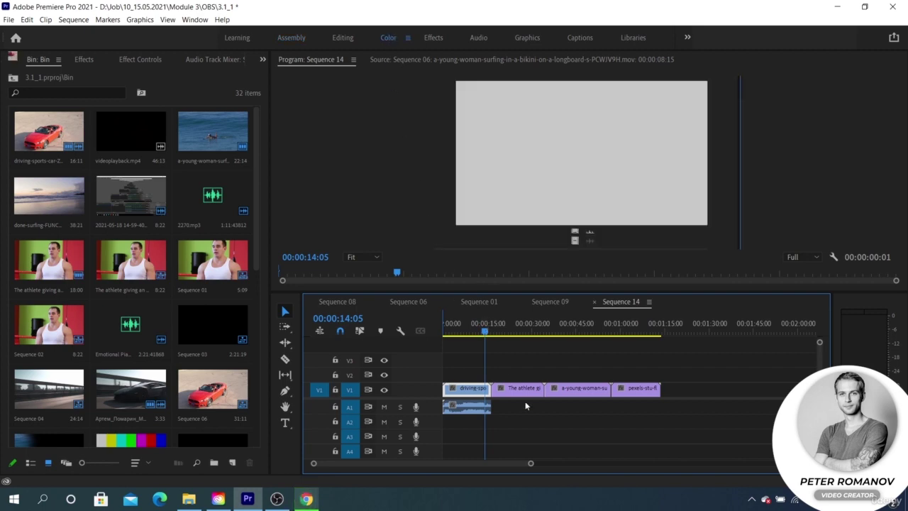
{"action": "left_click_drag", "start_coordinate": [365, 381], "coordinate": [430, 377]}
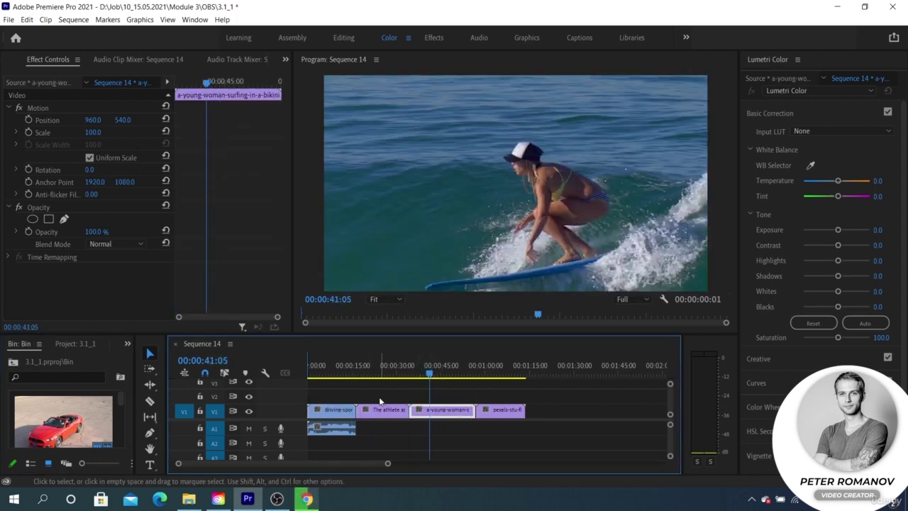
Apply Scale to Frame Size to all four clips in Sequence 14 and clear the selection
{"action": "left_click_drag", "start_coordinate": [312, 399], "coordinate": [503, 419]}
{"action": "right_click", "coordinate": [502, 418]}
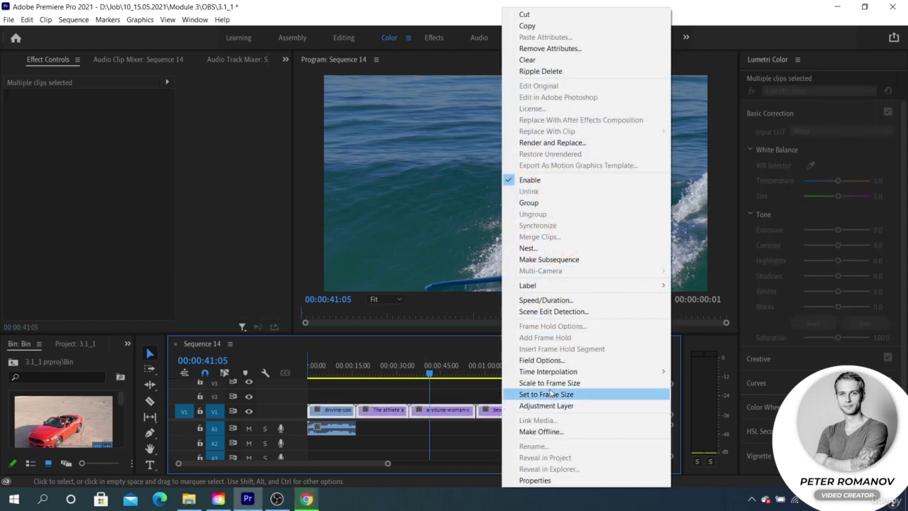
{"action": "left_click", "coordinate": [551, 386]}
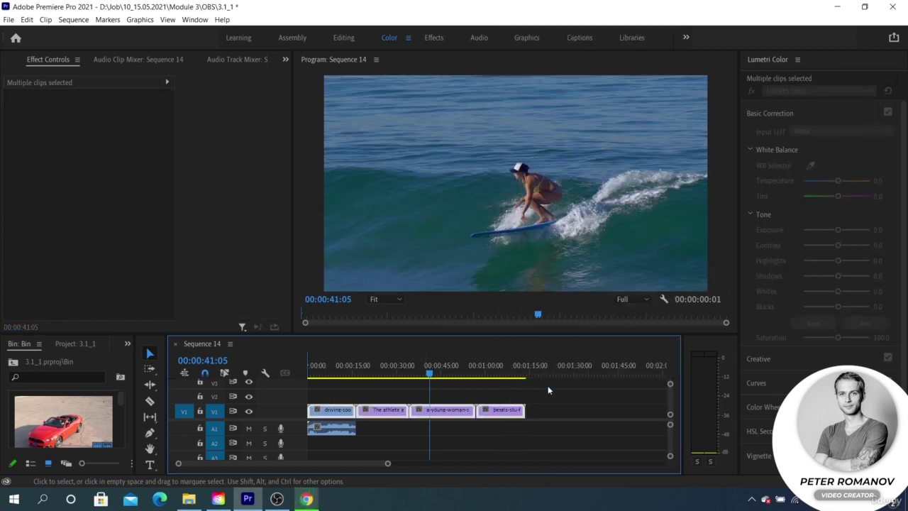
{"action": "left_click", "coordinate": [453, 395]}
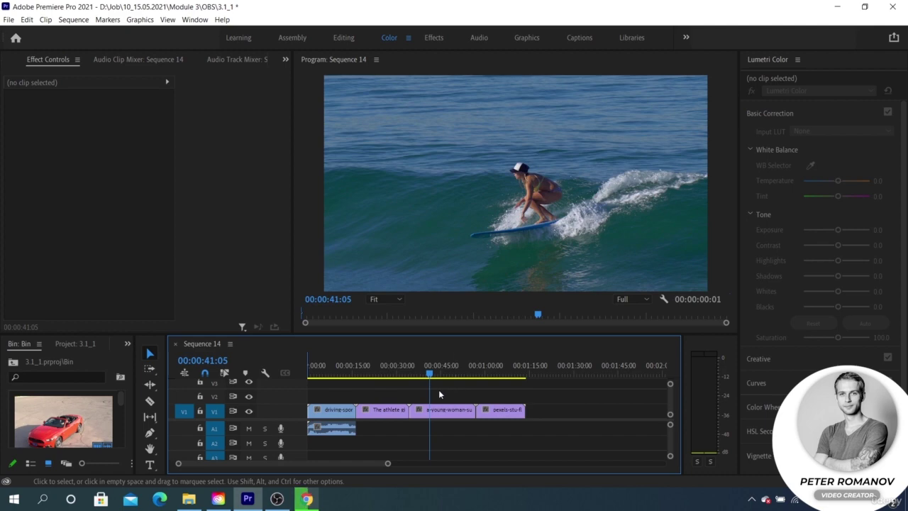
Apply the Lumetri Color effect to the driving-sports-car clip with the playhead at 00:00:07:00
{"action": "left_click", "coordinate": [350, 411]}
{"action": "left_click", "coordinate": [337, 375]}
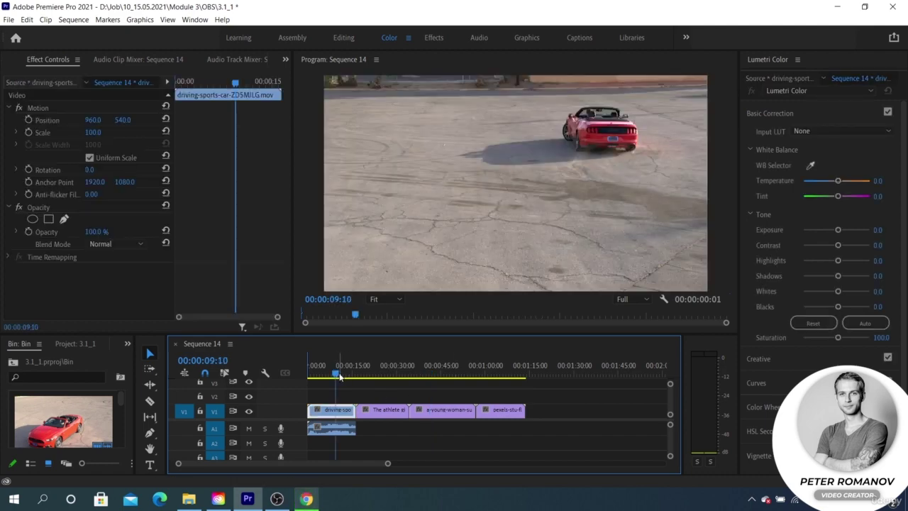
{"action": "left_click_drag", "start_coordinate": [340, 376], "coordinate": [328, 375]}
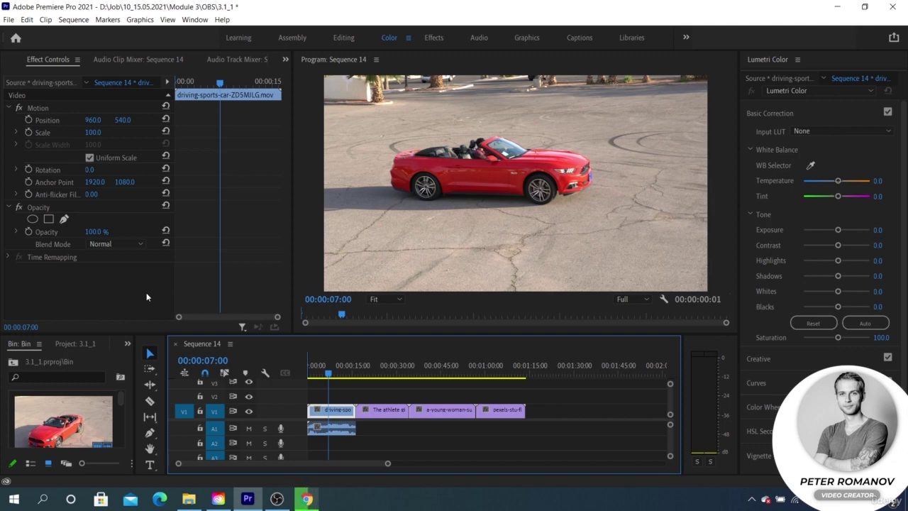
{"action": "left_click", "coordinate": [129, 344]}
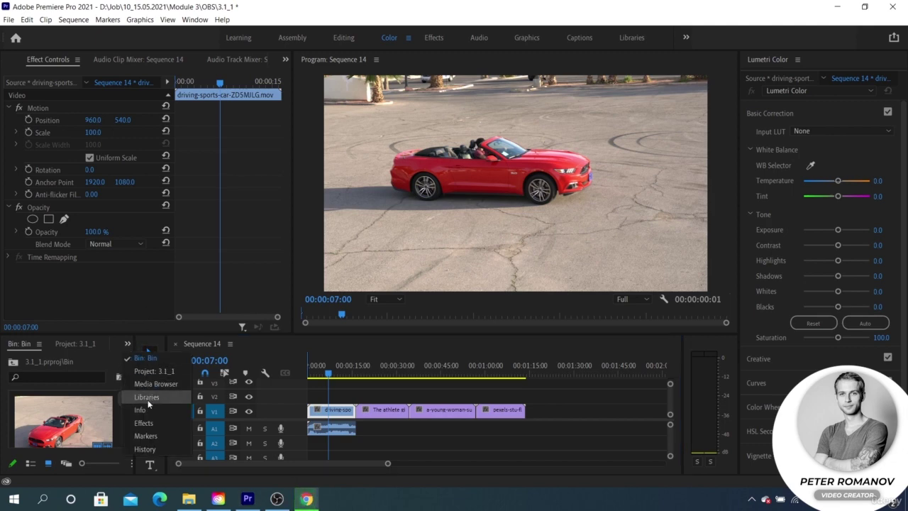
{"action": "left_click", "coordinate": [146, 418]}
{"action": "scroll", "coordinate": [50, 386], "scroll_direction": "down", "scroll_amount": 2}
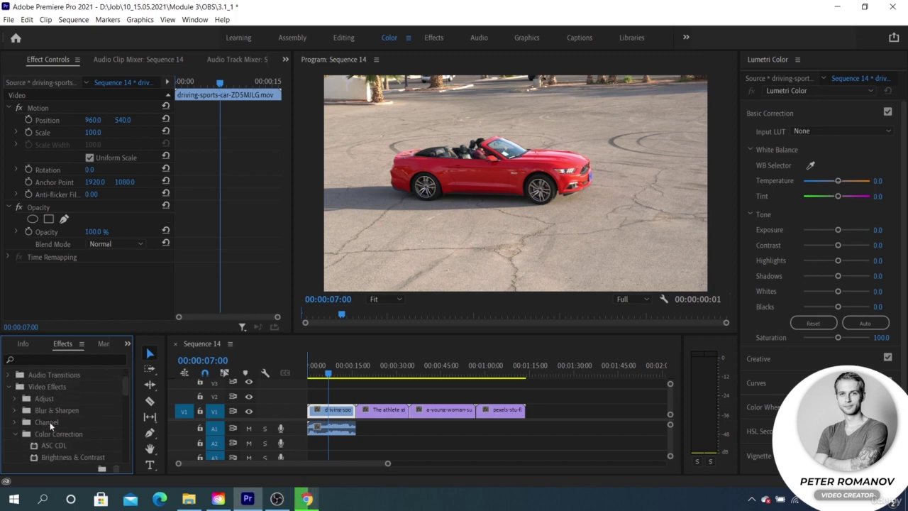
{"action": "scroll", "coordinate": [58, 433], "scroll_direction": "down", "scroll_amount": 4}
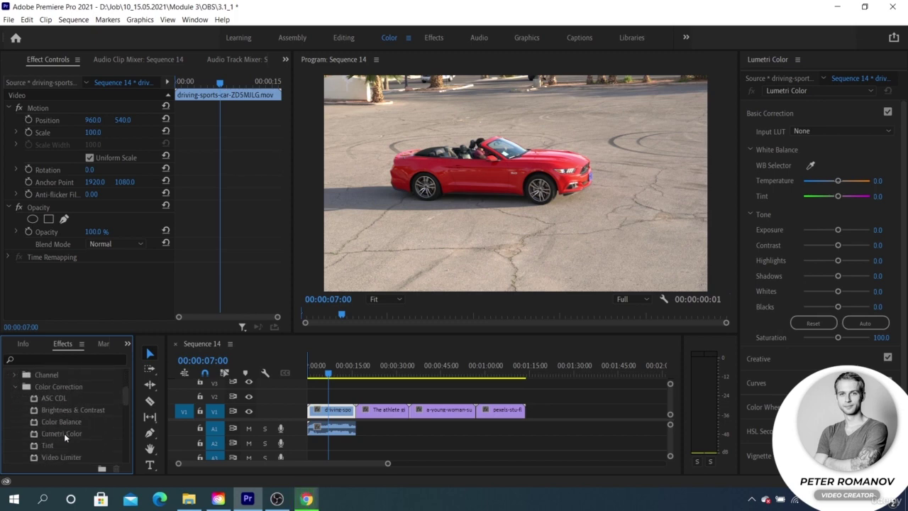
{"action": "left_click", "coordinate": [64, 433]}
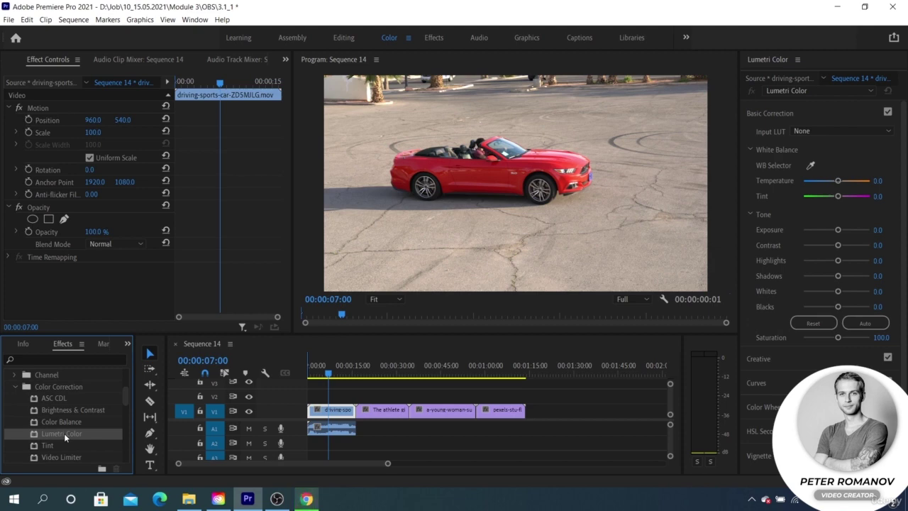
{"action": "left_click_drag", "start_coordinate": [64, 433], "coordinate": [89, 264]}
{"action": "scroll", "coordinate": [89, 260], "scroll_direction": "down", "scroll_amount": 2}
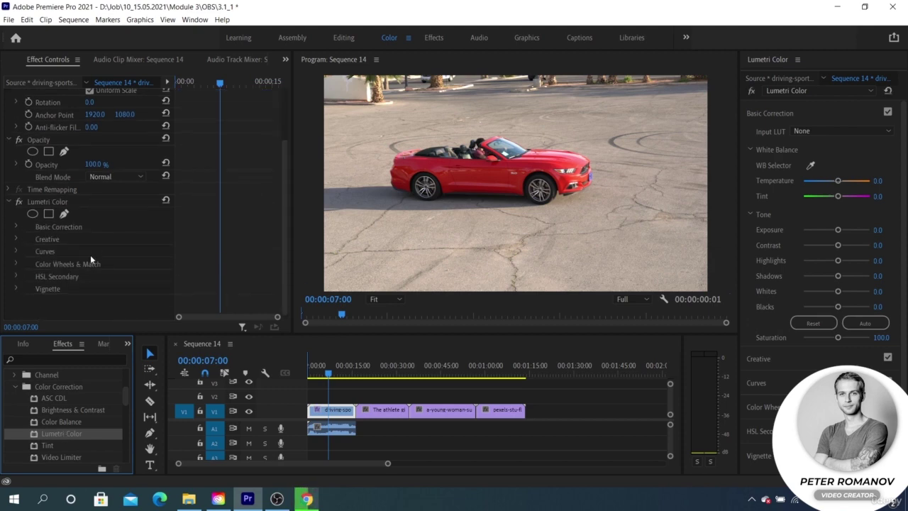
{"action": "scroll", "coordinate": [90, 255], "scroll_direction": "up", "scroll_amount": 1}
{"action": "scroll", "coordinate": [90, 255], "scroll_direction": "down", "scroll_amount": 1}
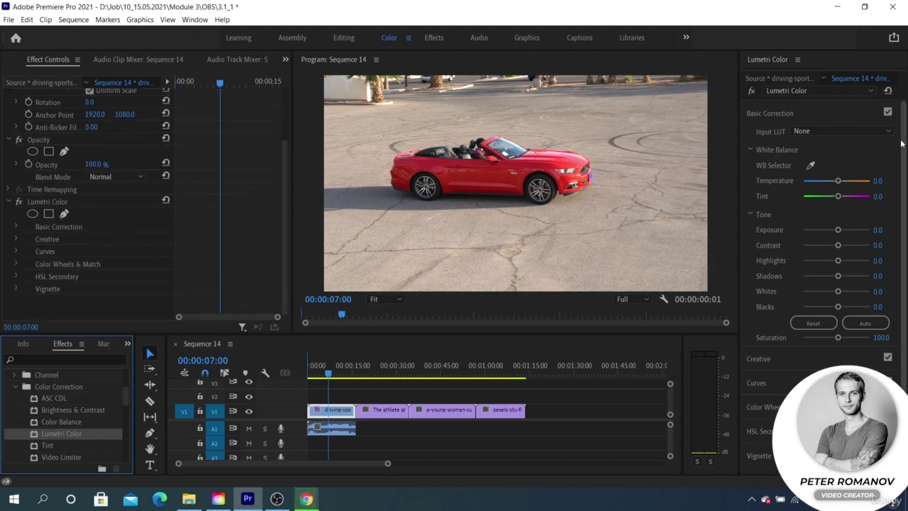
Examine the Basic Correction and Curves sections of Lumetri Color and compare its section list with the clip's effect parameters
{"action": "left_click", "coordinate": [761, 114]}
{"action": "left_click", "coordinate": [761, 114]}
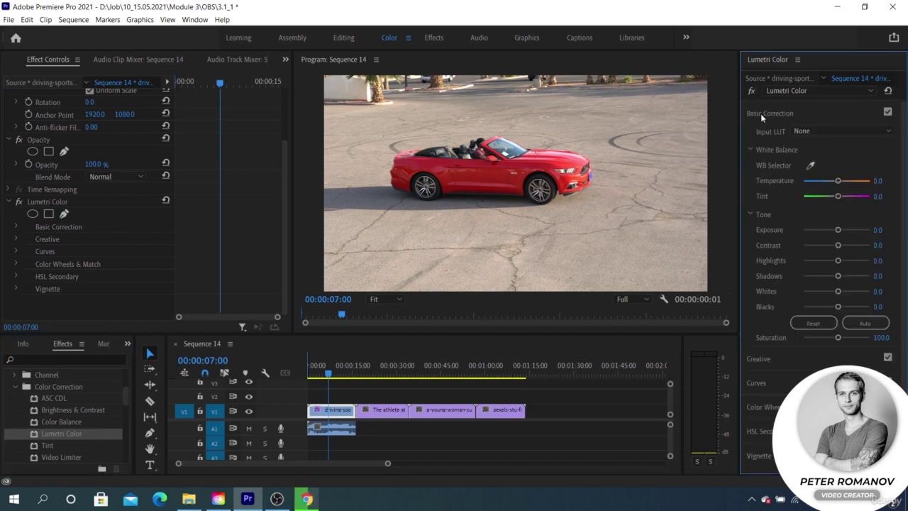
{"action": "left_click", "coordinate": [760, 113]}
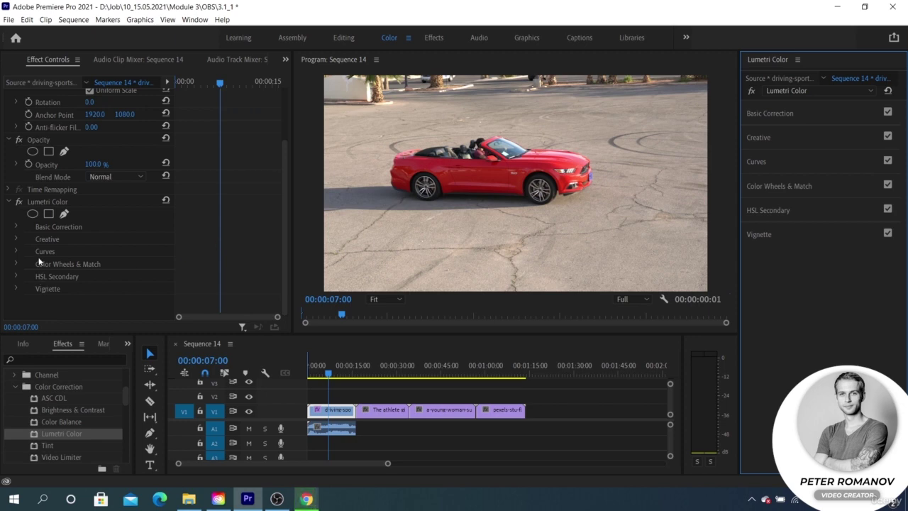
{"action": "left_click", "coordinate": [15, 227]}
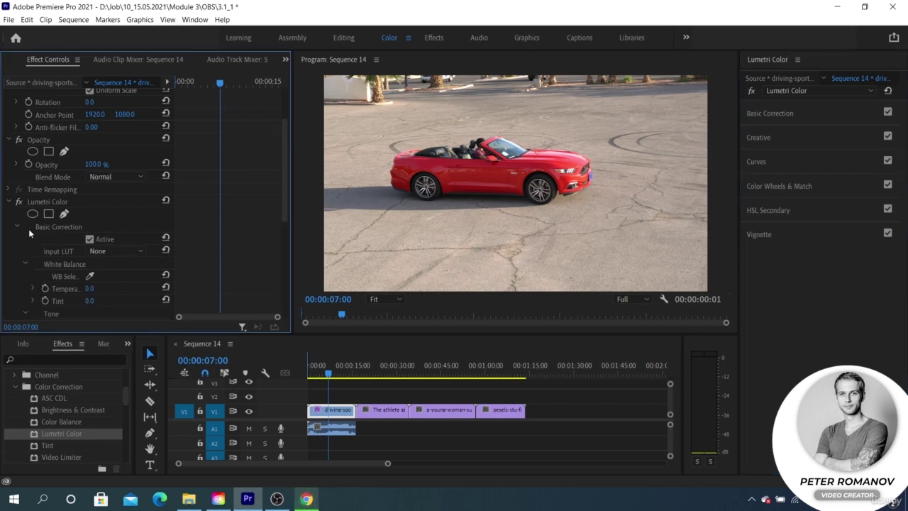
{"action": "scroll", "coordinate": [42, 234], "scroll_direction": "down", "scroll_amount": 2}
{"action": "scroll", "coordinate": [51, 240], "scroll_direction": "down", "scroll_amount": 1}
{"action": "scroll", "coordinate": [52, 240], "scroll_direction": "up", "scroll_amount": 1}
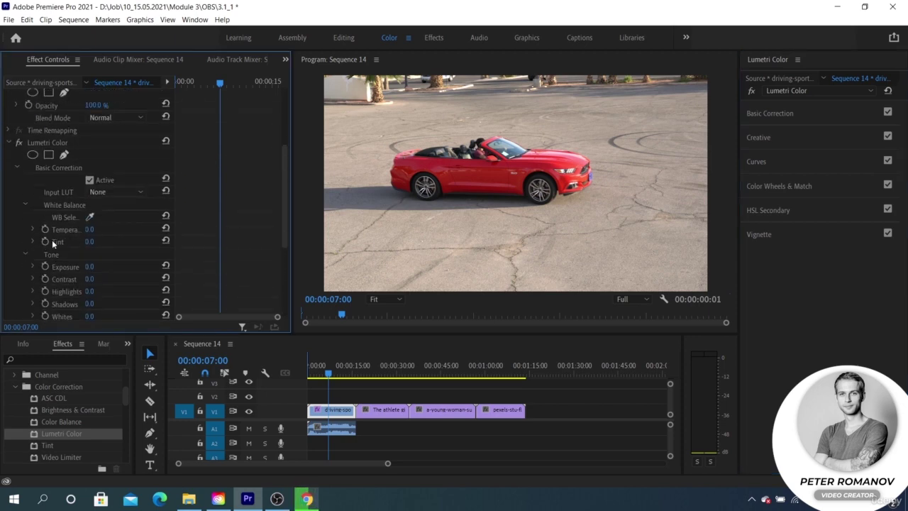
{"action": "scroll", "coordinate": [49, 226], "scroll_direction": "down", "scroll_amount": 1}
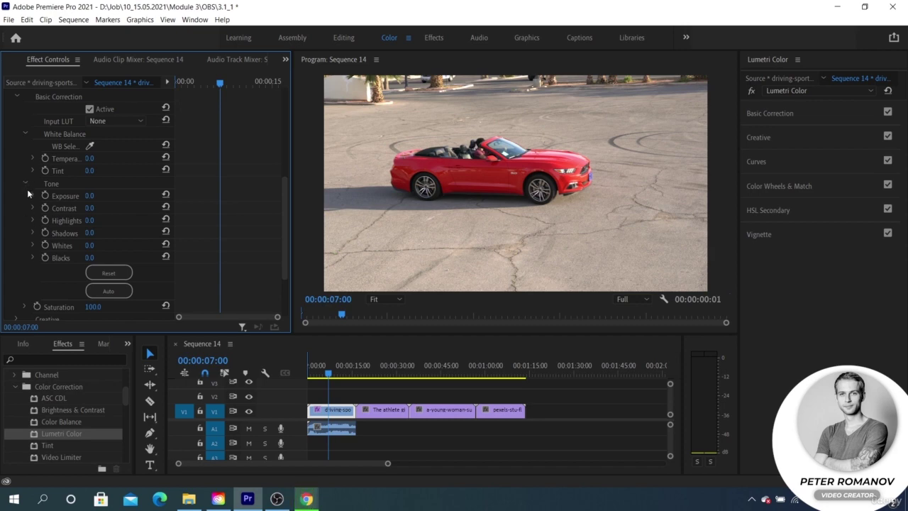
{"action": "left_click", "coordinate": [31, 196]}
{"action": "left_click", "coordinate": [30, 194]}
{"action": "scroll", "coordinate": [28, 187], "scroll_direction": "up", "scroll_amount": 1}
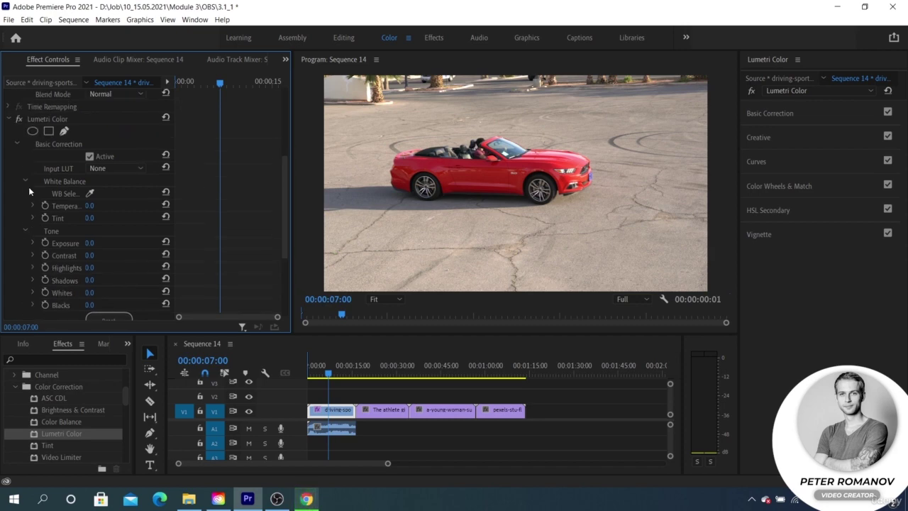
{"action": "left_click", "coordinate": [16, 144]}
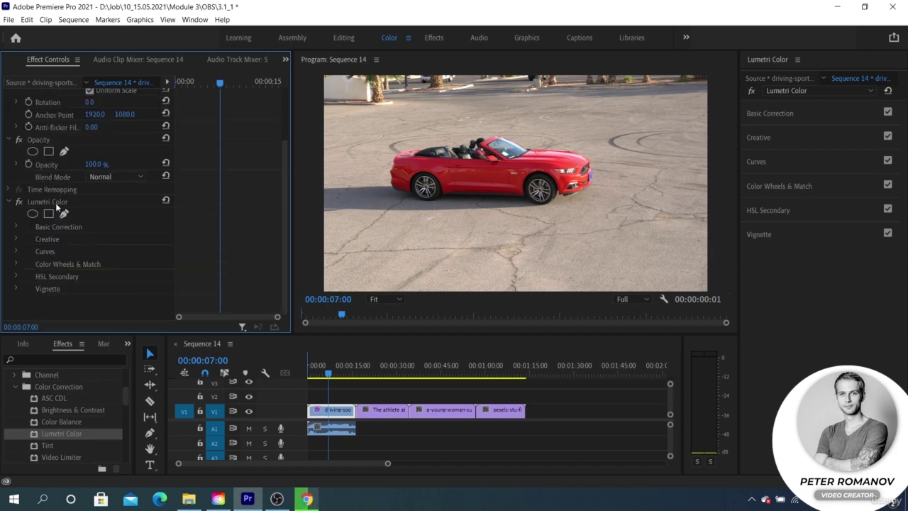
{"action": "left_click", "coordinate": [763, 163]}
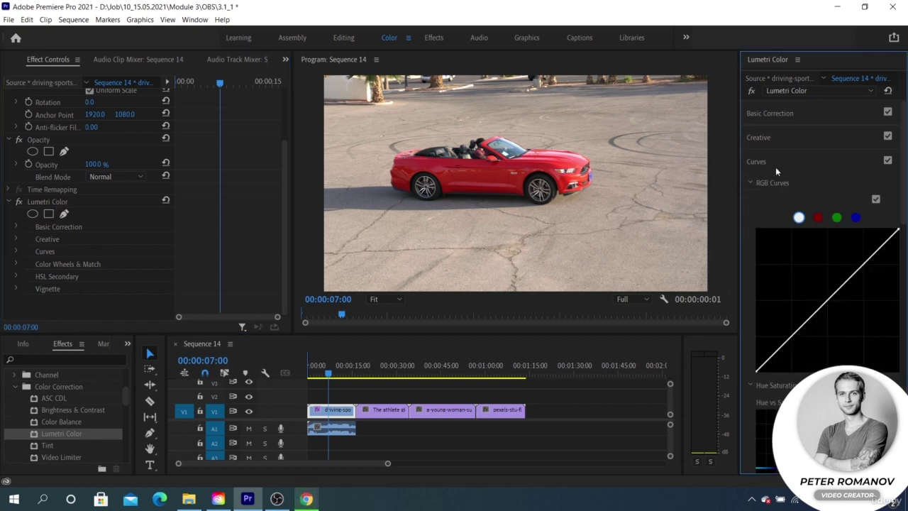
{"action": "left_click", "coordinate": [776, 164]}
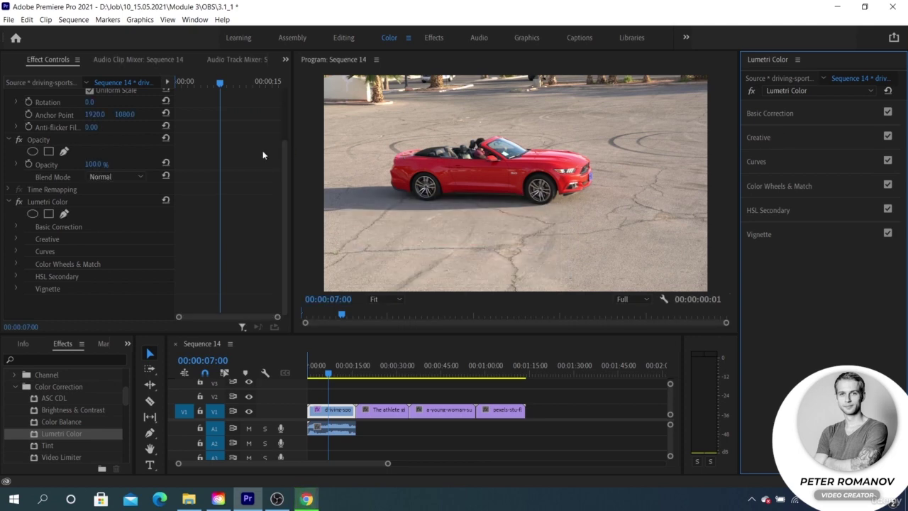
Remove the Lumetri Color effect from the car clip and park the playhead at 00:00:13:00 with track A1 muted
{"action": "left_click", "coordinate": [77, 200]}
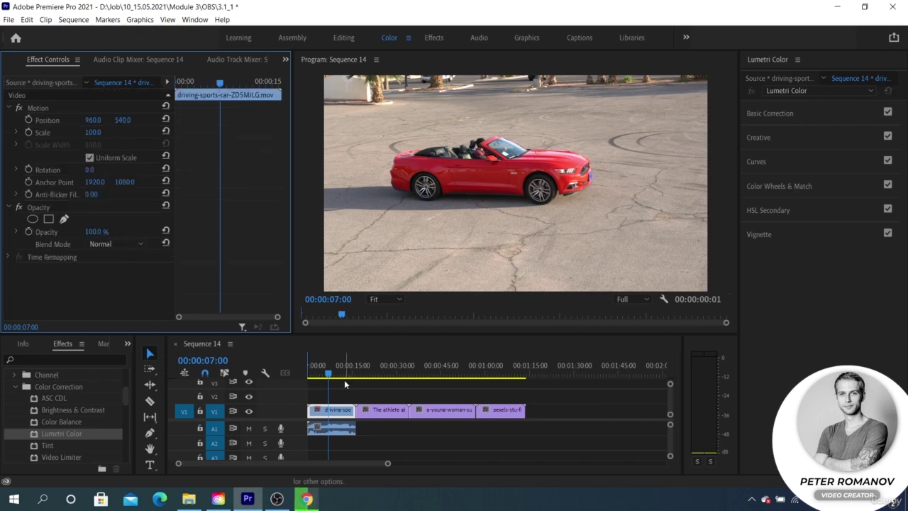
{"action": "left_click", "coordinate": [369, 373]}
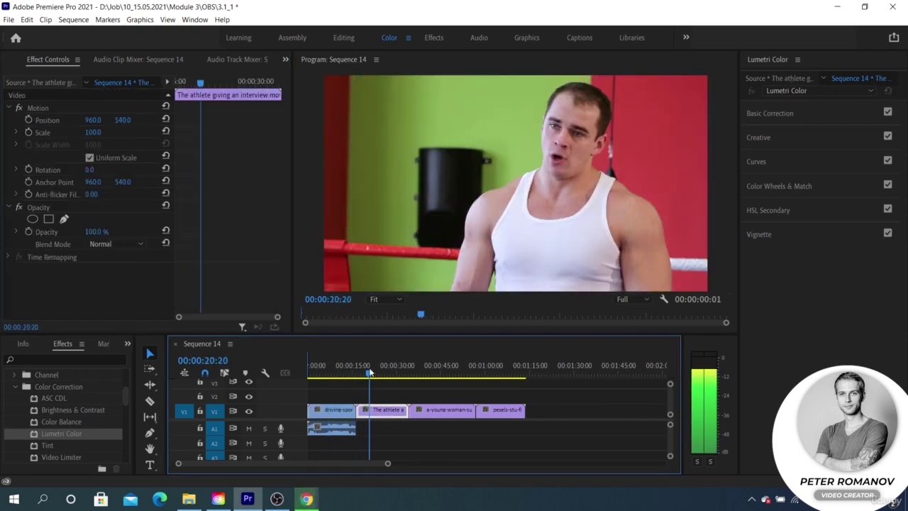
{"action": "left_click_drag", "start_coordinate": [369, 372], "coordinate": [346, 373]}
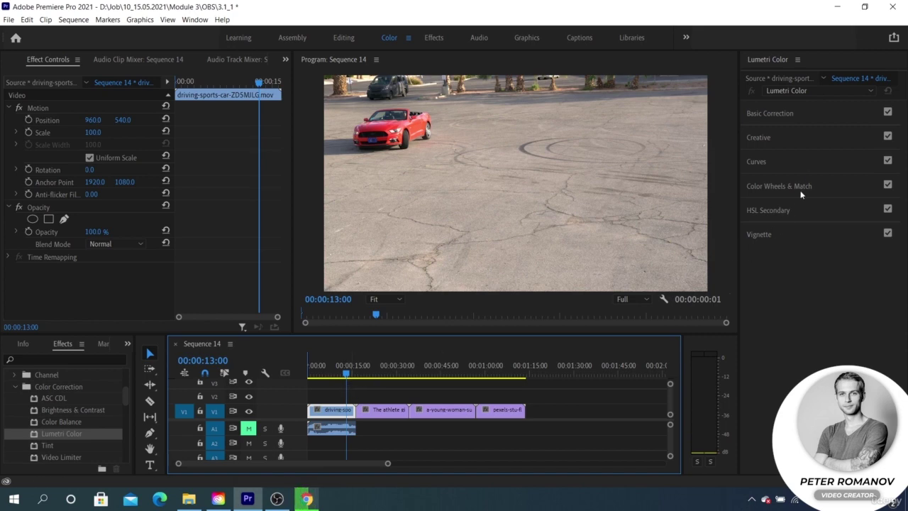
Set the driving-sports-car clip's white balance Temperature to -0.9 and select the resulting Lumetri Color effect in its effect parameters
{"action": "left_click", "coordinate": [783, 117]}
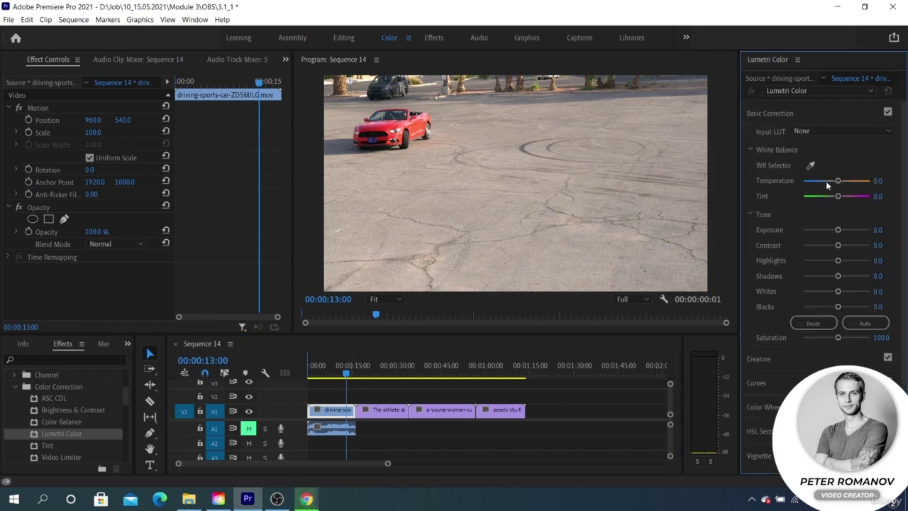
{"action": "mouse_move", "coordinate": [838, 181]}
{"action": "left_mouse_down"}
{"action": "mouse_move", "coordinate": [794, 178]}
{"action": "mouse_move", "coordinate": [836, 182]}
{"action": "left_mouse_up"}
{"action": "scroll", "coordinate": [114, 264], "scroll_direction": "down", "scroll_amount": 4}
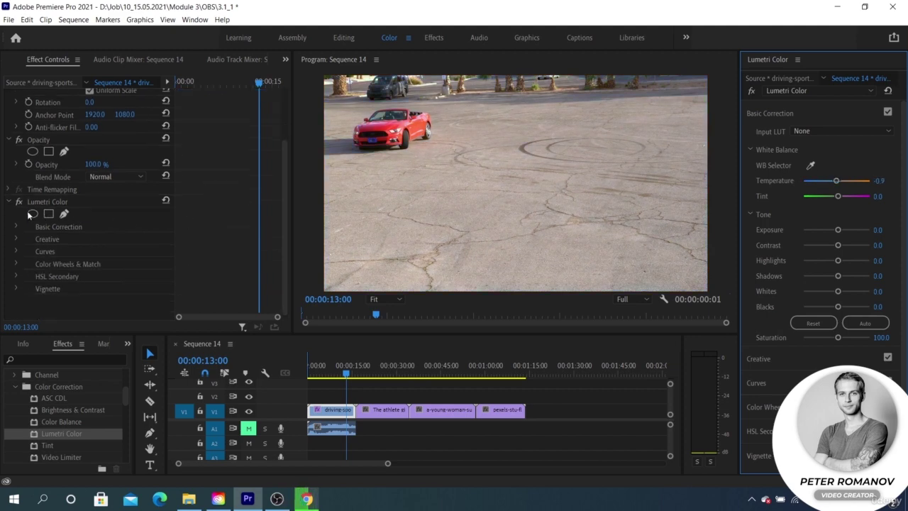
{"action": "left_click", "coordinate": [94, 202]}
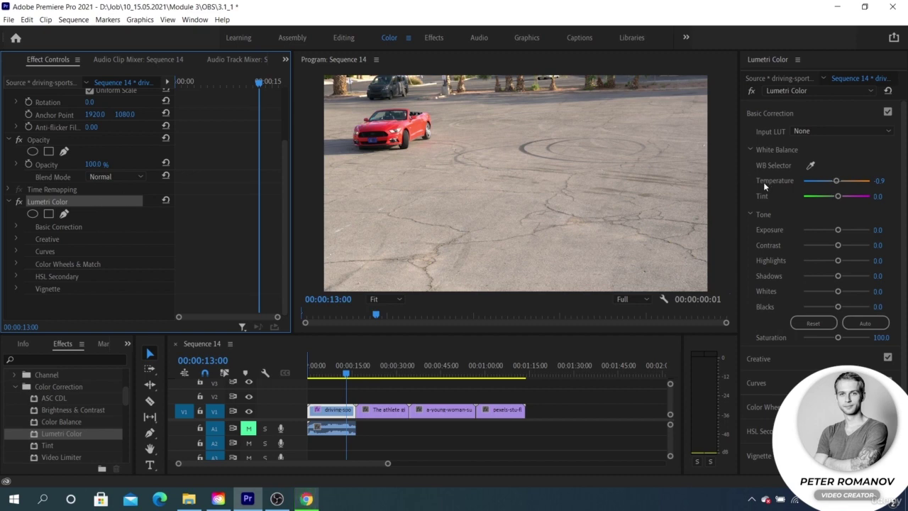
Try a Tint of 41.6 on the car clip, reset it, and remove the clip's Lumetri Color effect
{"action": "left_click_drag", "start_coordinate": [838, 197], "coordinate": [852, 198]}
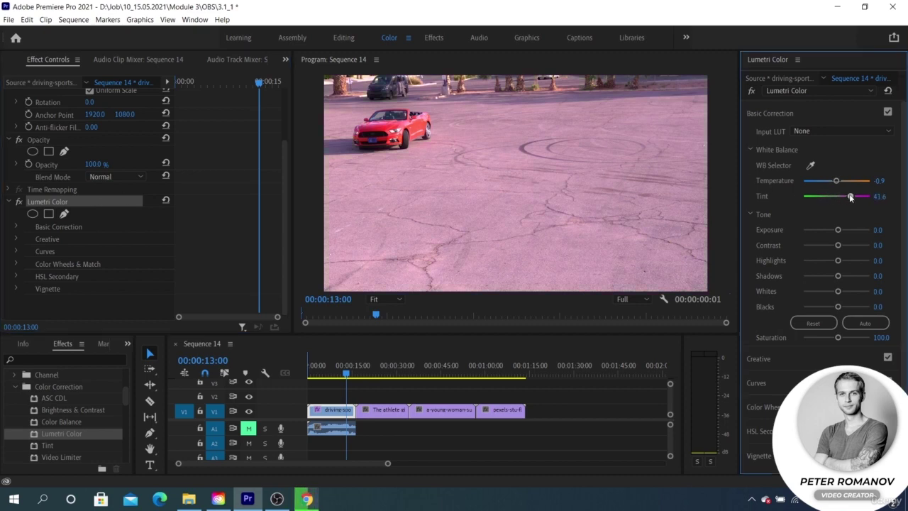
{"action": "double_click", "coordinate": [849, 194]}
{"action": "key", "text": "Delete"}
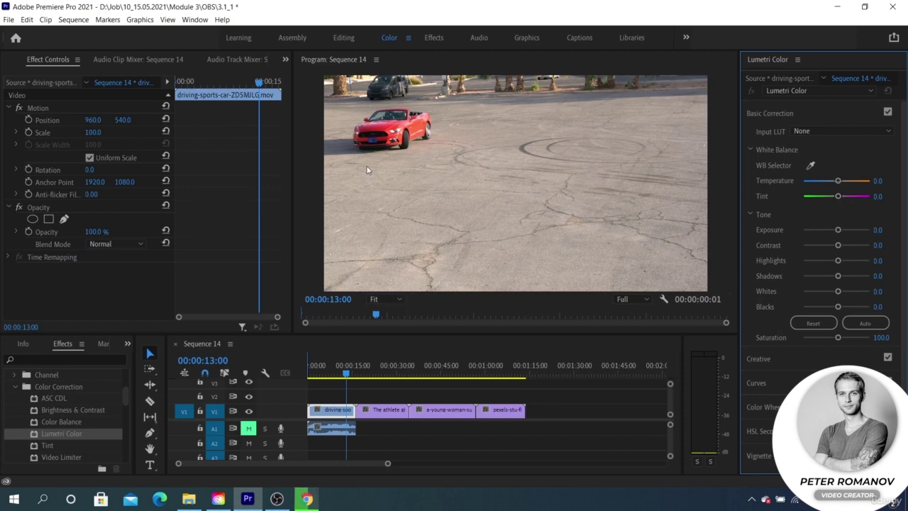
Show the Lumetri Scopes beside the Program monitor and widen their display area
{"action": "left_click", "coordinate": [139, 59]}
{"action": "left_click", "coordinate": [228, 60]}
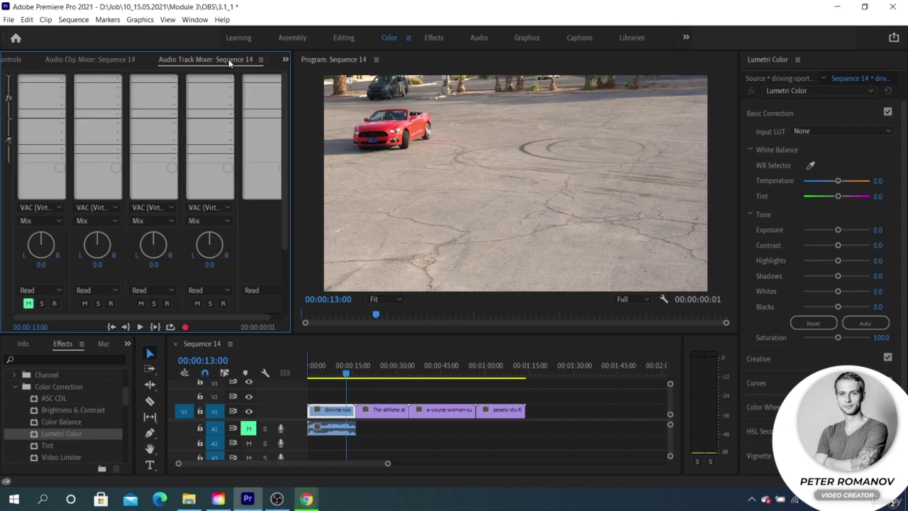
{"action": "left_click", "coordinate": [286, 59]}
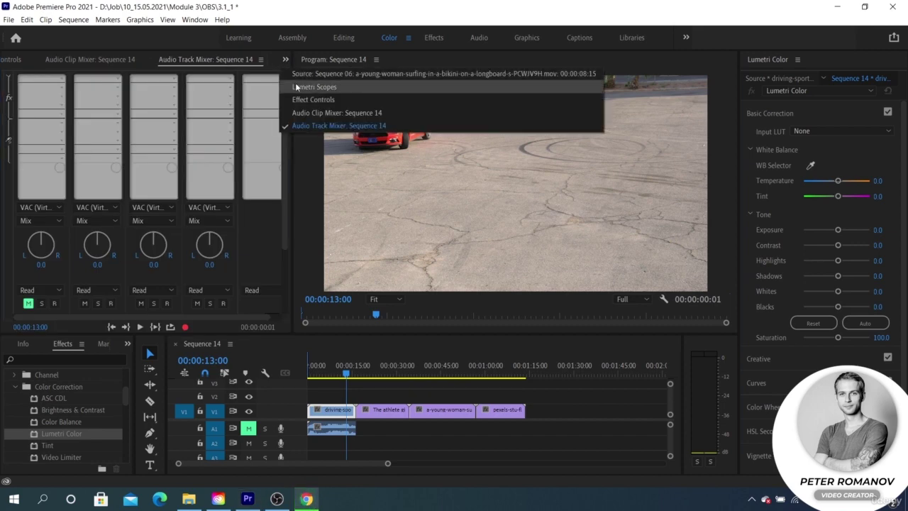
{"action": "left_click", "coordinate": [305, 87]}
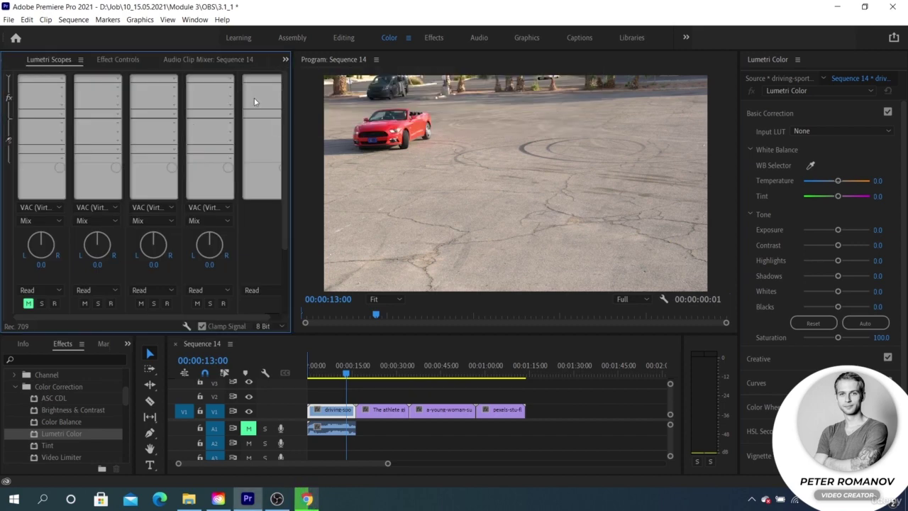
{"action": "left_click", "coordinate": [285, 59]}
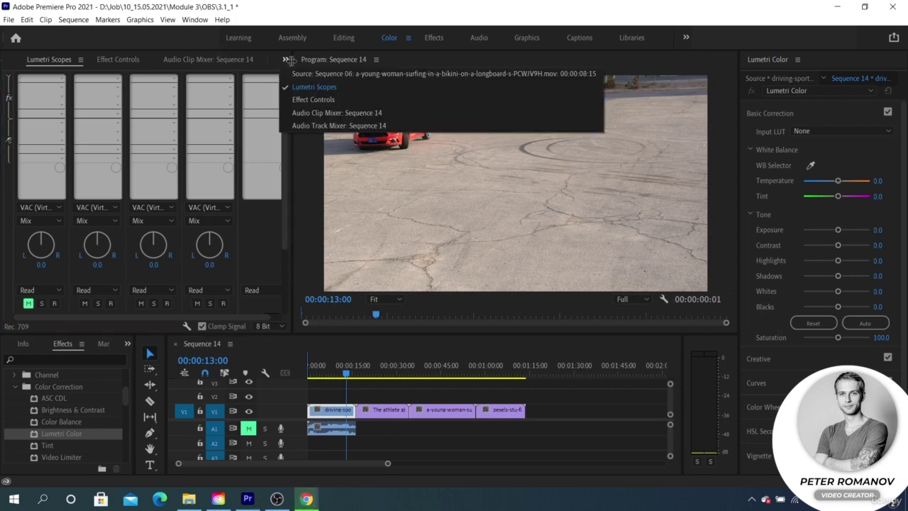
{"action": "left_click", "coordinate": [312, 87]}
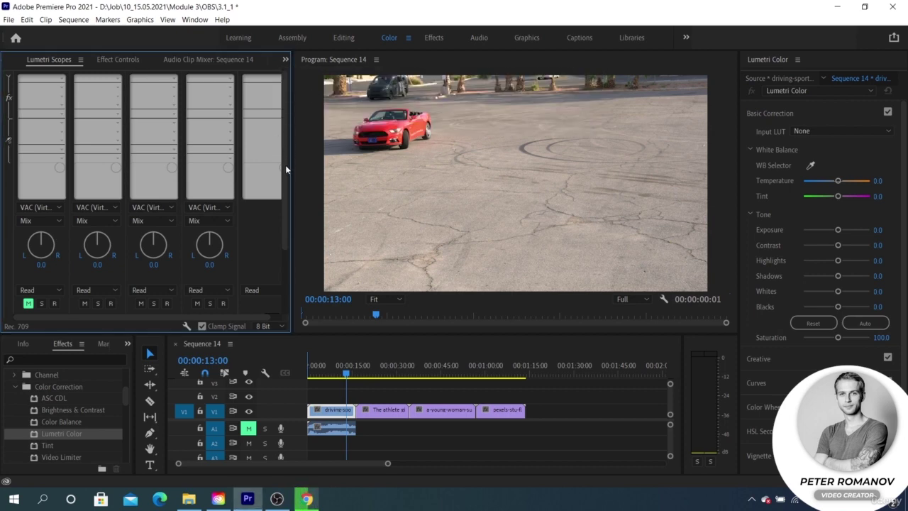
{"action": "left_click_drag", "start_coordinate": [287, 169], "coordinate": [353, 170]}
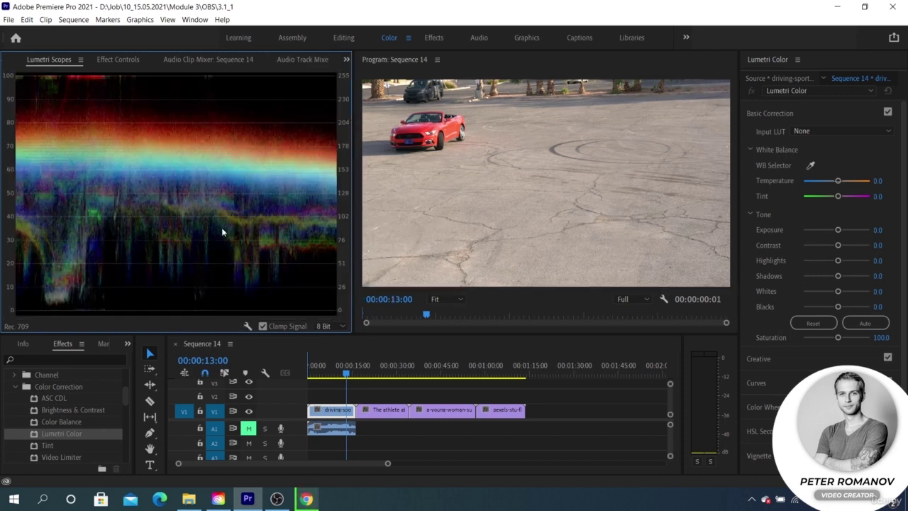
Add the Vectorscope HLS, Vectorscope YUV, Histogram and Parade (RGB) scopes alongside the Waveform
{"action": "right_click", "coordinate": [182, 196]}
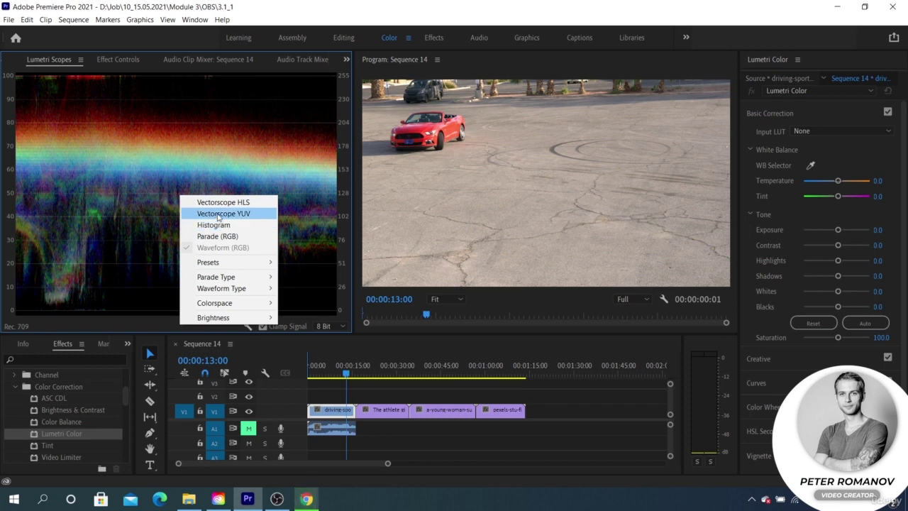
{"action": "left_click", "coordinate": [213, 202]}
{"action": "right_click", "coordinate": [222, 205]}
{"action": "left_click", "coordinate": [244, 223]}
{"action": "right_click", "coordinate": [241, 221]}
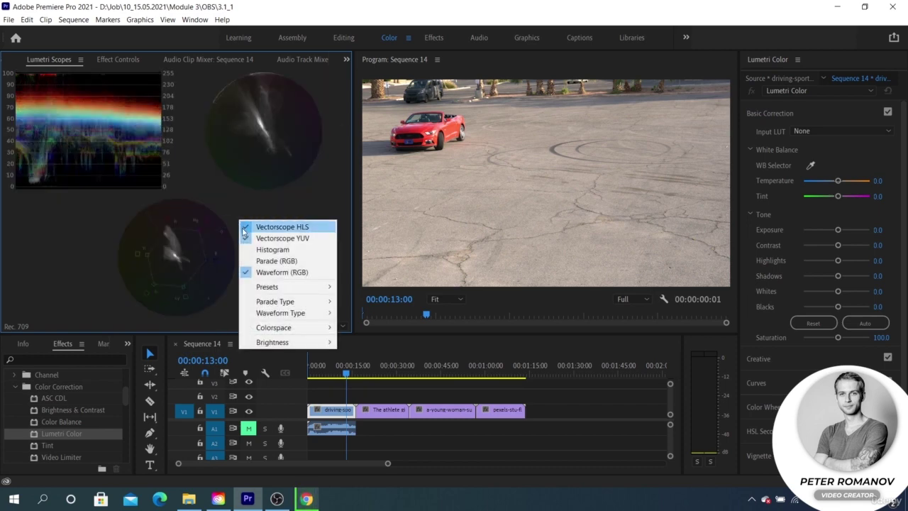
{"action": "left_click", "coordinate": [250, 245]}
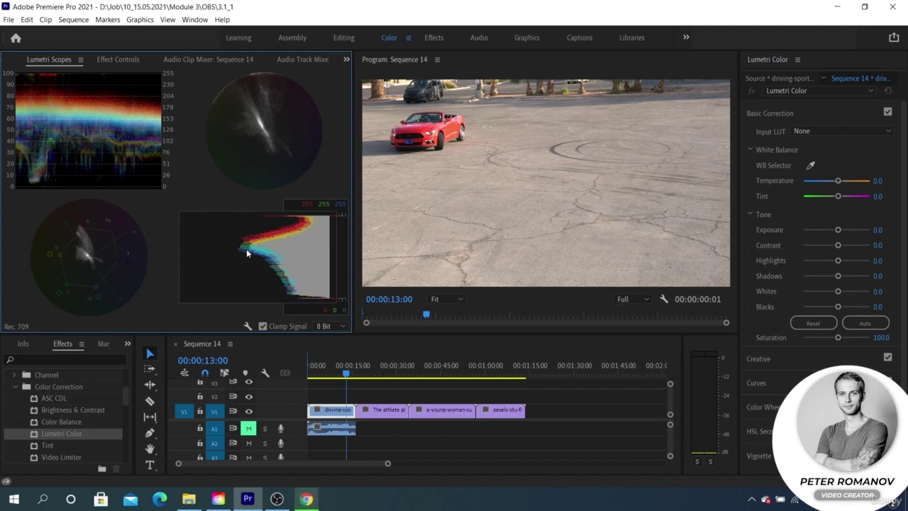
{"action": "right_click", "coordinate": [247, 253]}
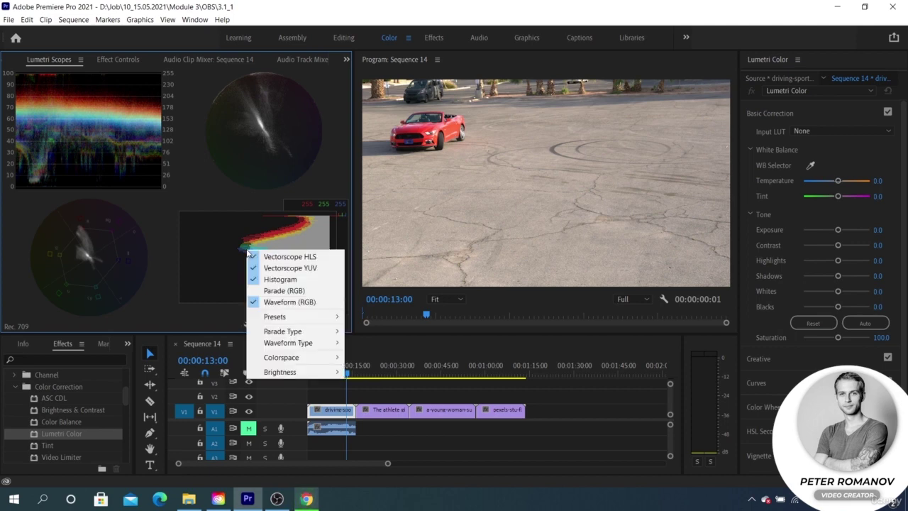
{"action": "left_click", "coordinate": [268, 291]}
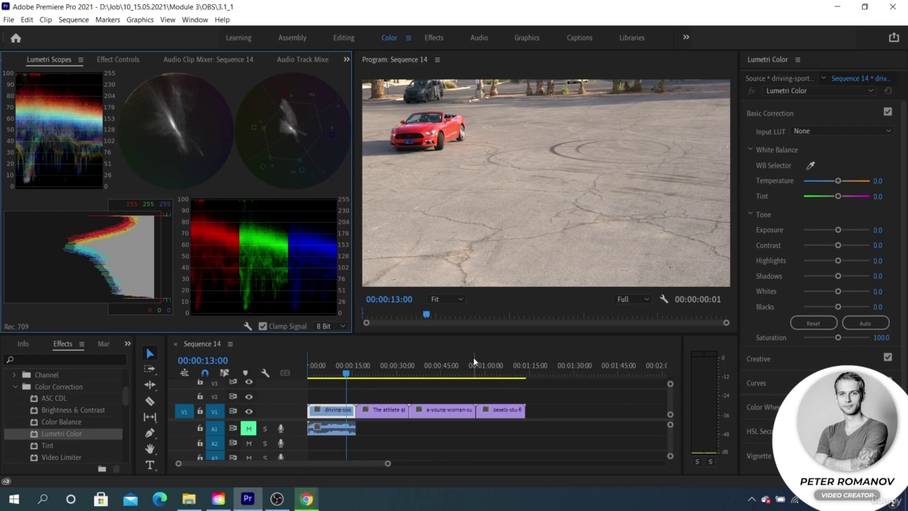
Hide the Vectorscope HLS, Vectorscope YUV and Histogram, keeping only the Parade and Waveform scopes, and save the project
{"action": "right_click", "coordinate": [176, 120]}
{"action": "left_click", "coordinate": [206, 128]}
{"action": "right_click", "coordinate": [192, 126]}
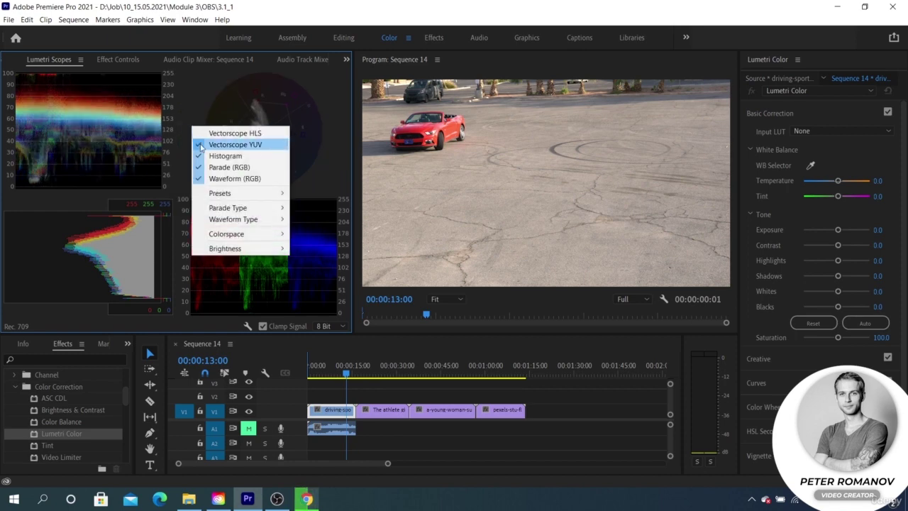
{"action": "left_click", "coordinate": [201, 144]}
{"action": "right_click", "coordinate": [191, 126]}
{"action": "left_click", "coordinate": [204, 156]}
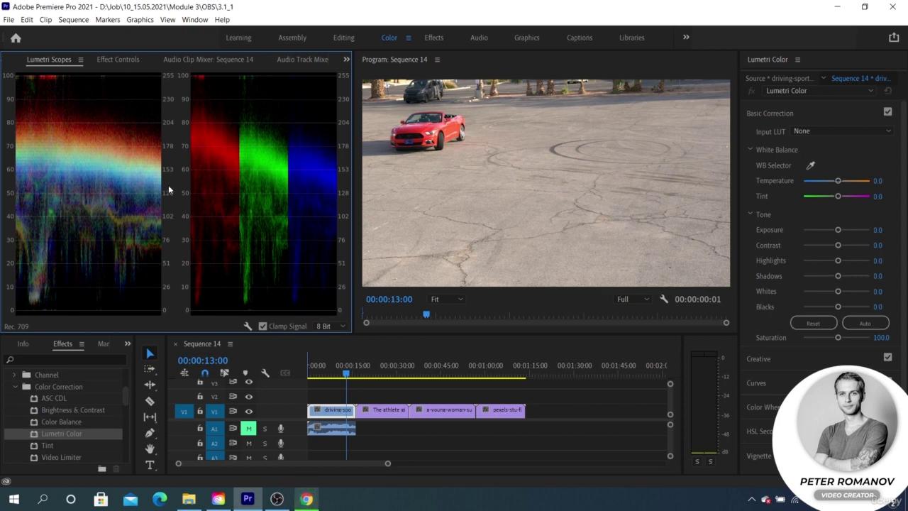
{"action": "key", "text": "ctrl+s"}
{"action": "right_click", "coordinate": [75, 178]}
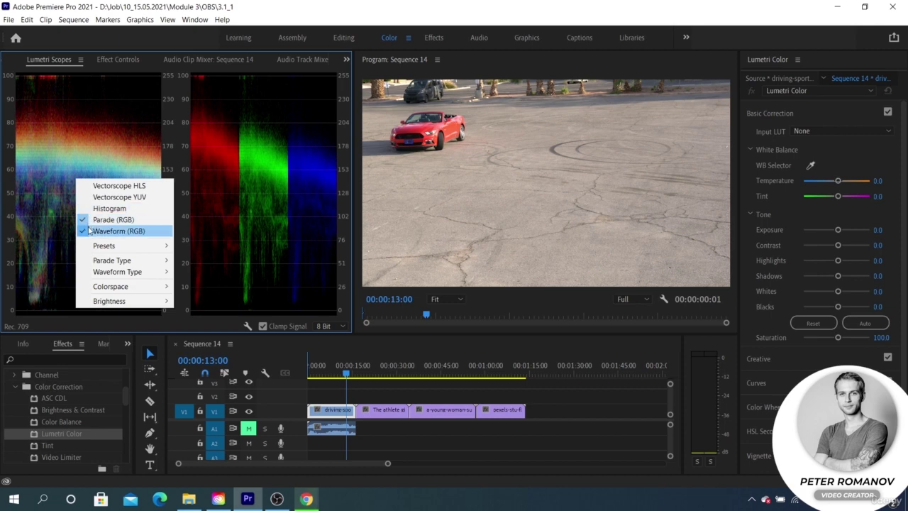
{"action": "left_click", "coordinate": [52, 152]}
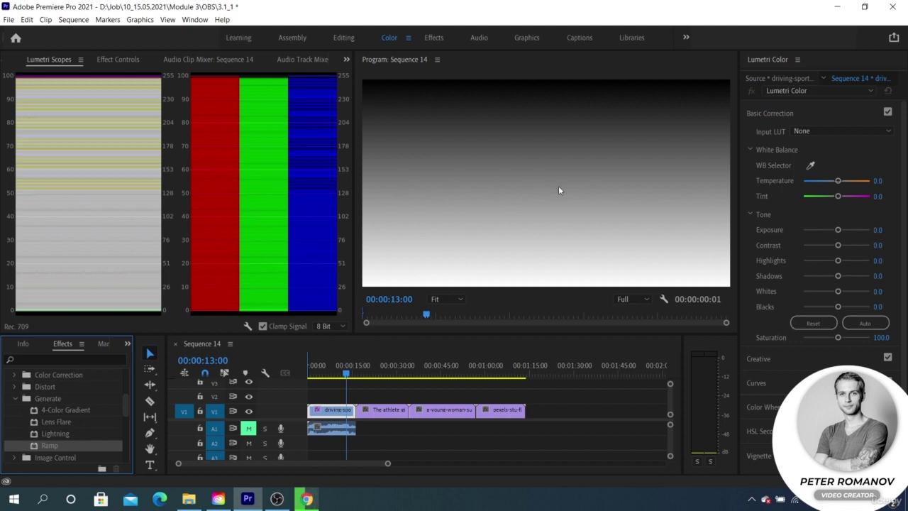
Try Temperature values of -18.6 and -48.7 on the car clip's gradient ramp, reset Temperature, and try a Tint of -46.9
{"action": "left_click_drag", "start_coordinate": [838, 182], "coordinate": [827, 182]}
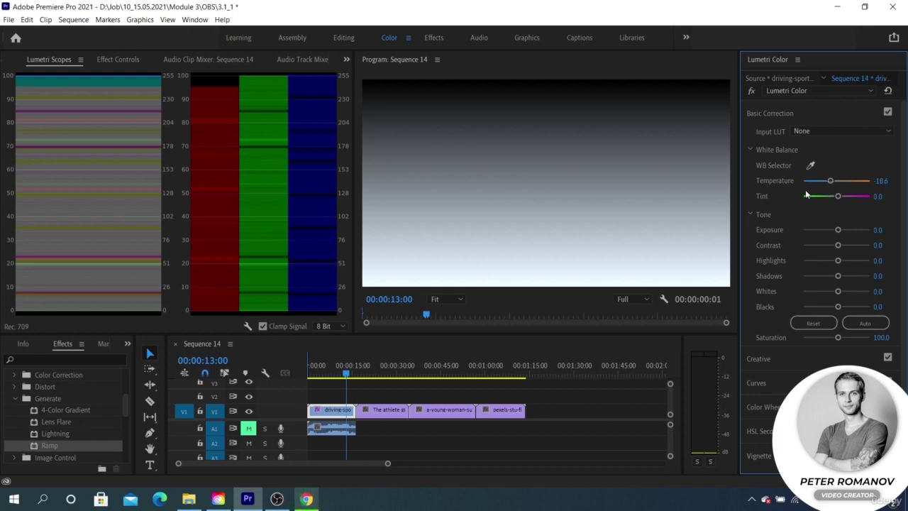
{"action": "left_click_drag", "start_coordinate": [831, 181], "coordinate": [821, 182]}
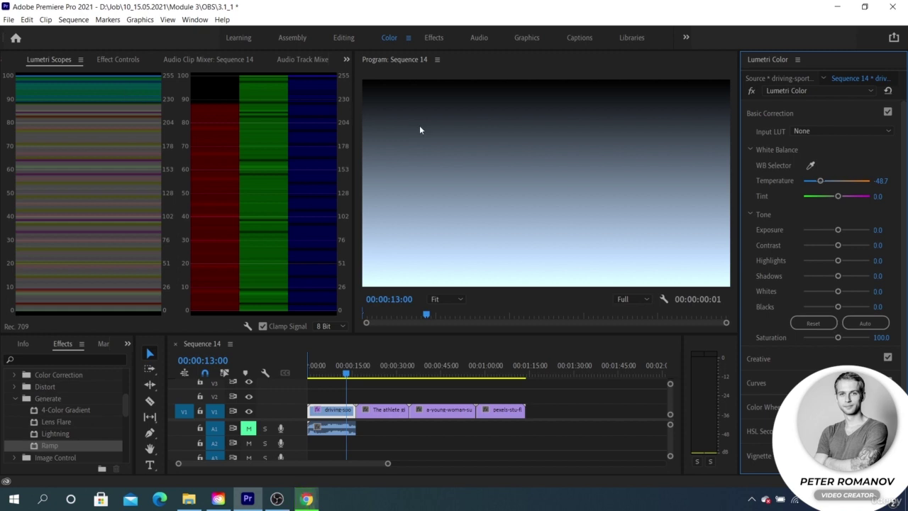
{"action": "double_click", "coordinate": [833, 182]}
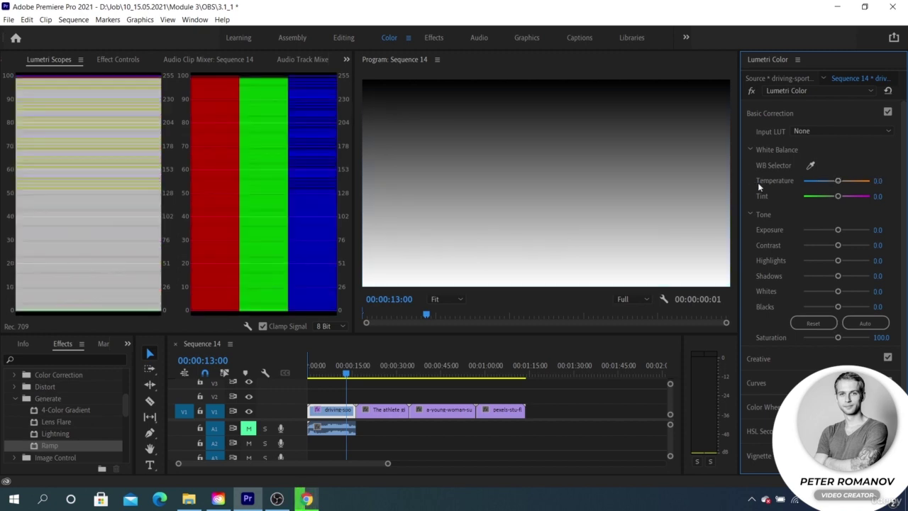
{"action": "left_click_drag", "start_coordinate": [838, 196], "coordinate": [812, 195]}
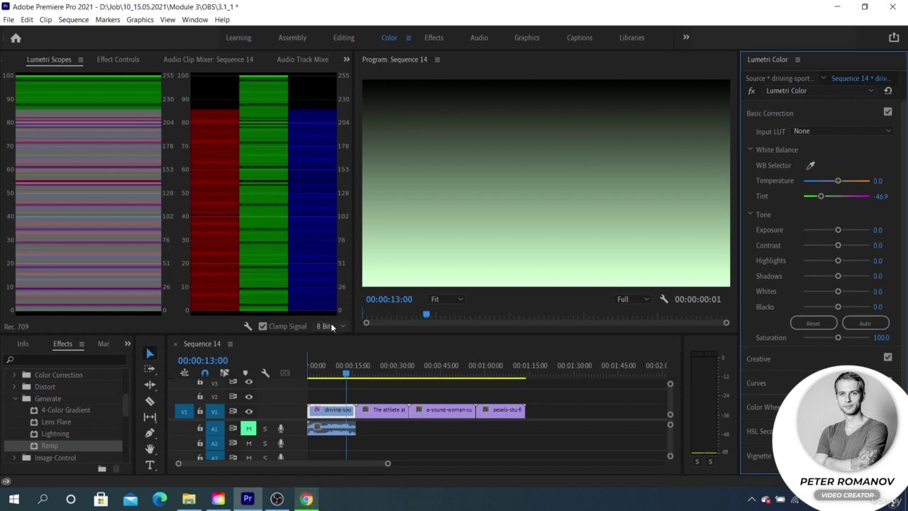
Remove the Ramp effect from the driving-sports-car clip with the playhead at 00:00:09:10
{"action": "left_click", "coordinate": [388, 365]}
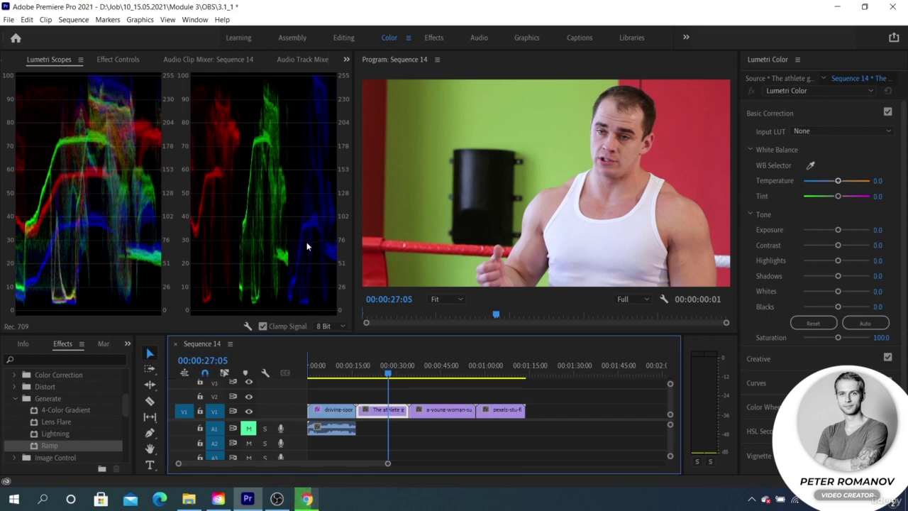
{"action": "left_click", "coordinate": [338, 411]}
{"action": "left_click", "coordinate": [335, 366]}
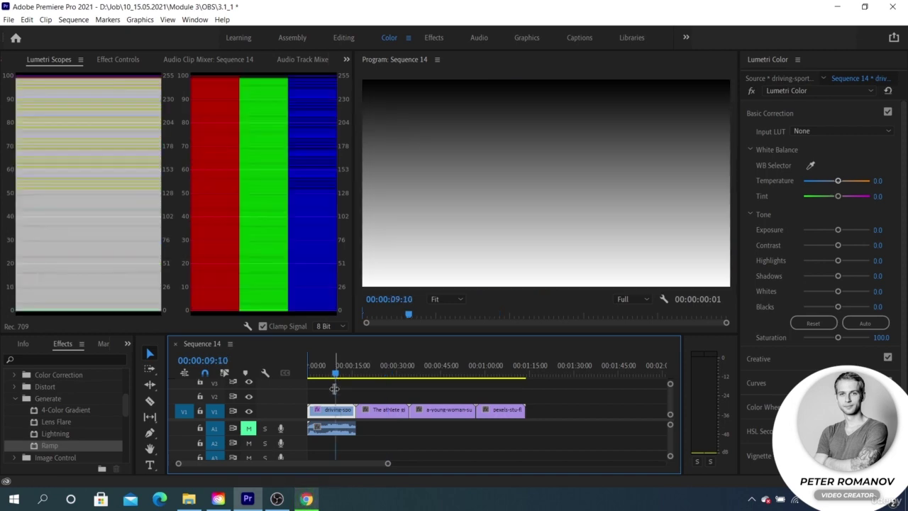
{"action": "left_click", "coordinate": [123, 60]}
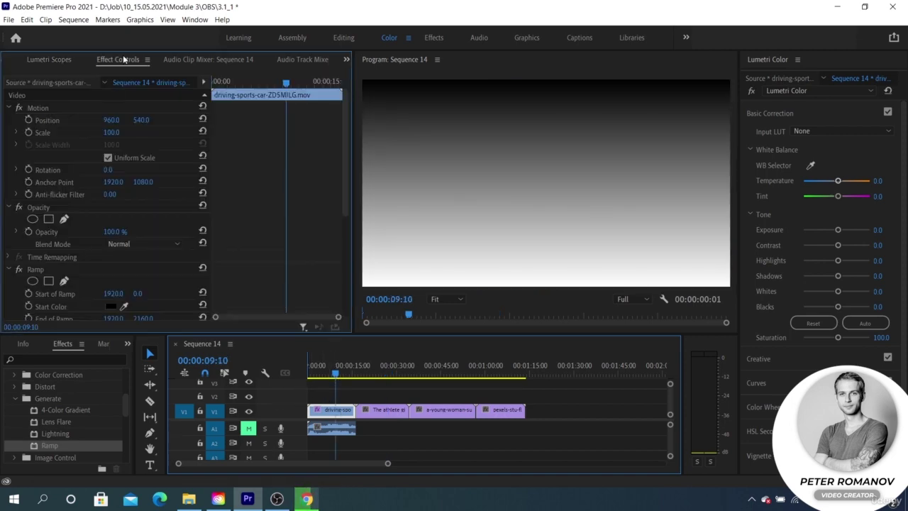
{"action": "scroll", "coordinate": [83, 264], "scroll_direction": "down", "scroll_amount": 5}
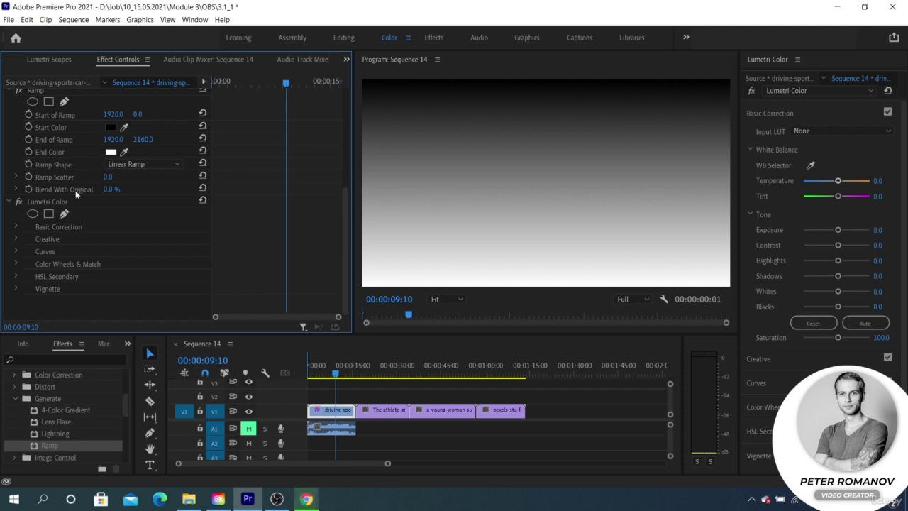
{"action": "scroll", "coordinate": [73, 201], "scroll_direction": "up", "scroll_amount": 3}
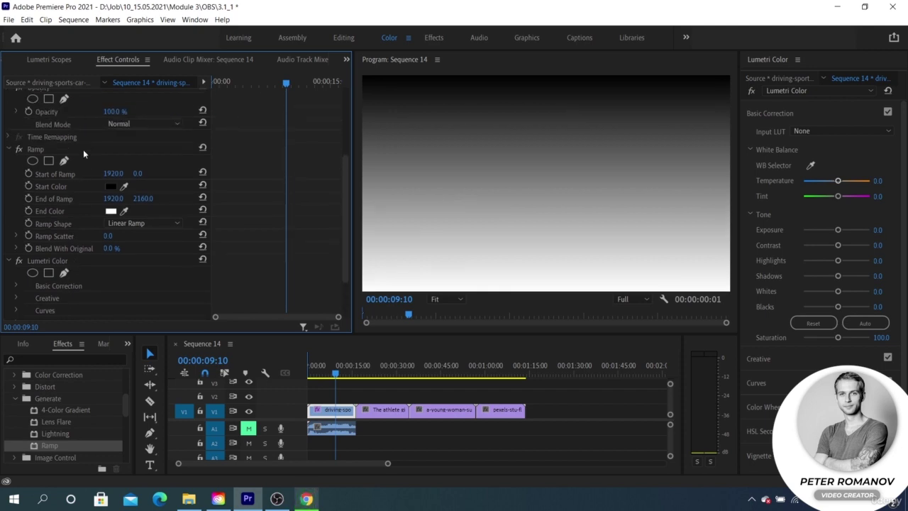
{"action": "left_click", "coordinate": [83, 149]}
{"action": "key", "text": "Delete"}
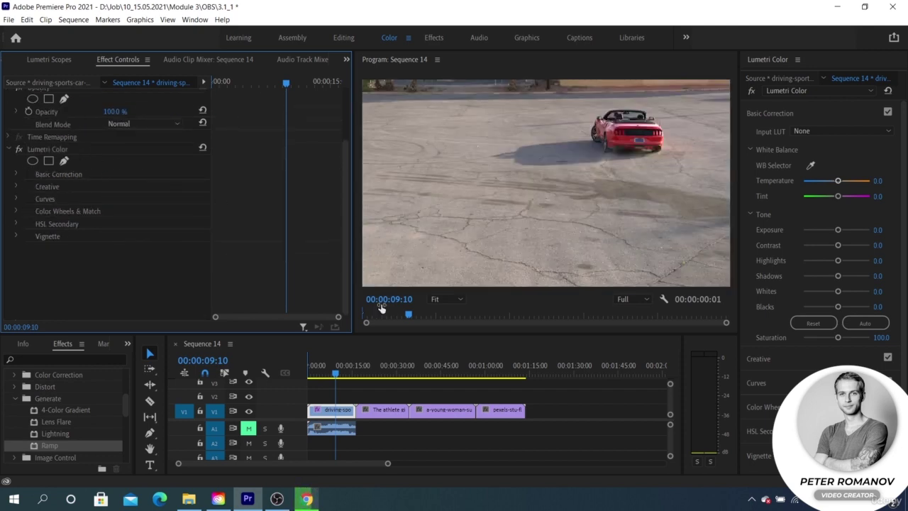
Compare the Waveform and Parade scopes on the athlete, pexels and surfing clips, ending with the playhead at 00:00:45:15
{"action": "left_click", "coordinate": [395, 356]}
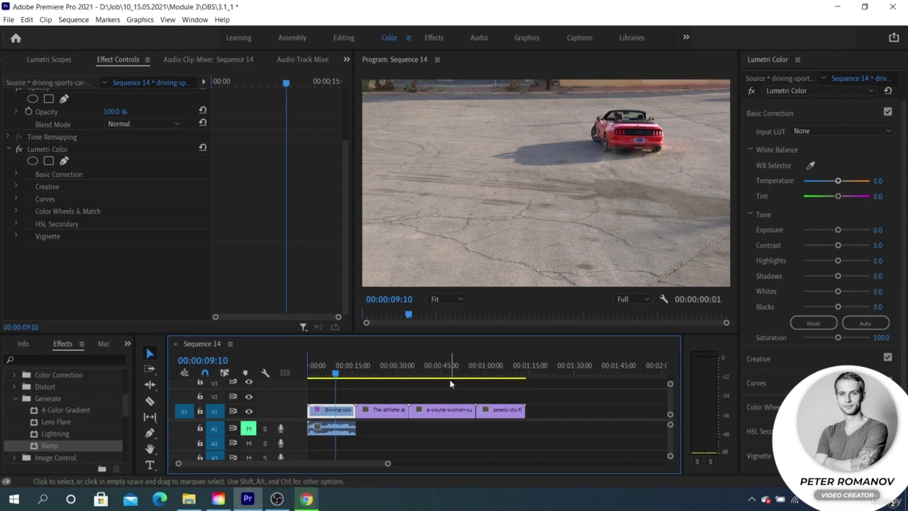
{"action": "left_click", "coordinate": [382, 375]}
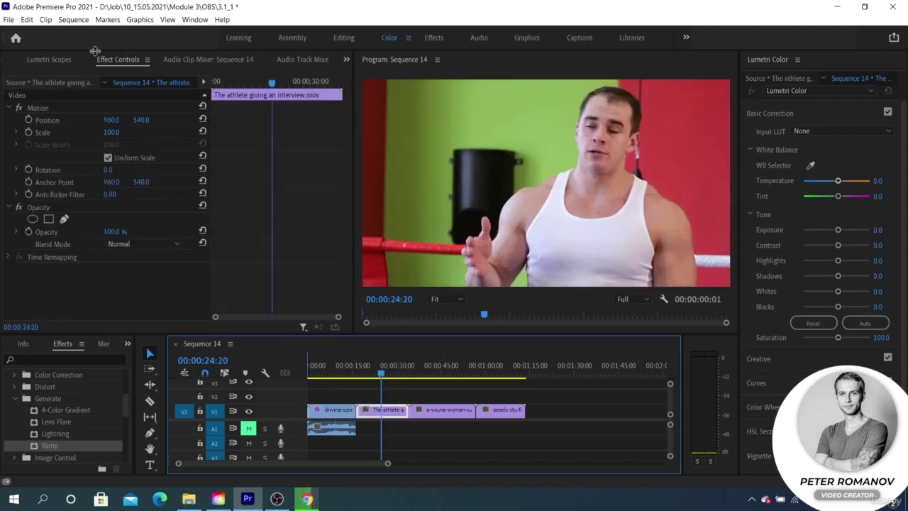
{"action": "left_click", "coordinate": [50, 59]}
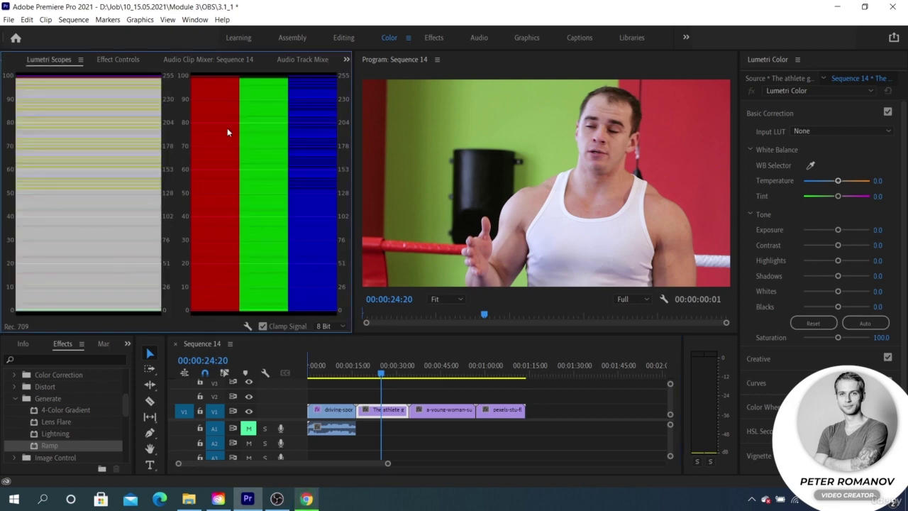
{"action": "left_click", "coordinate": [461, 409]}
{"action": "left_click", "coordinate": [503, 379]}
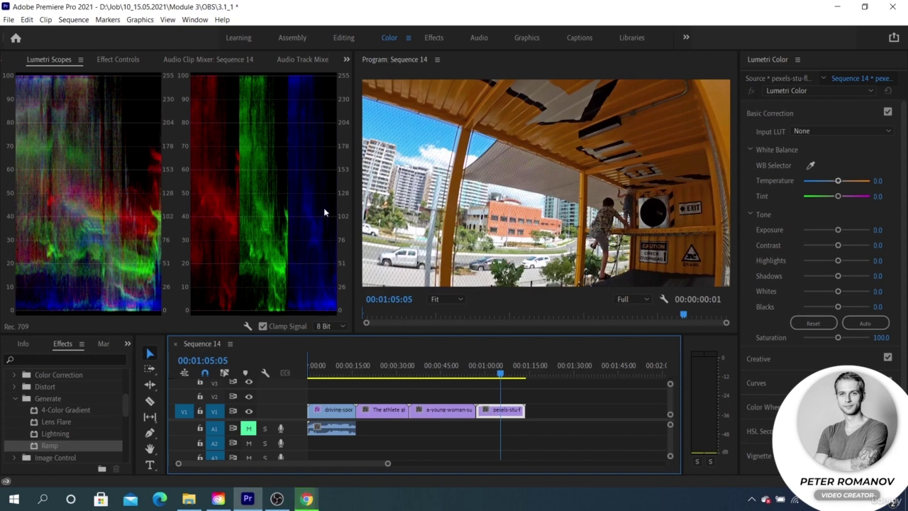
{"action": "left_click", "coordinate": [443, 369]}
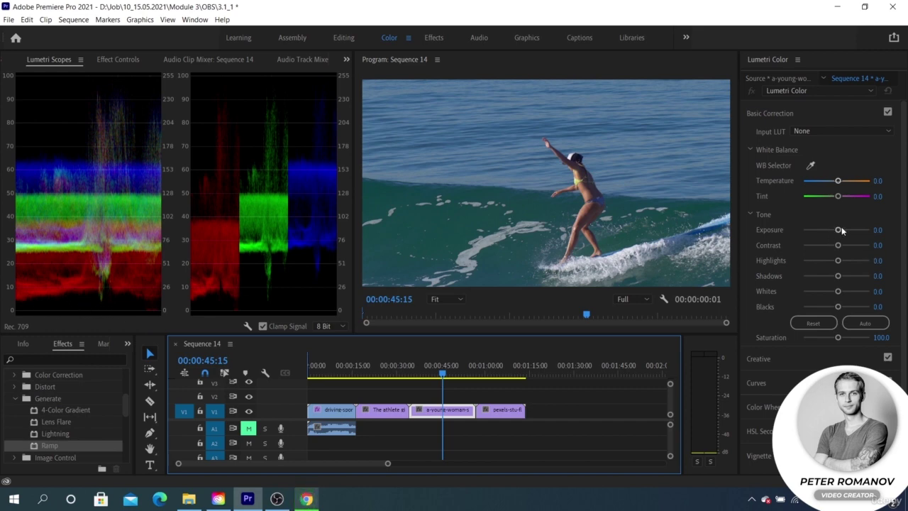
Turn off Clamp Signal for the scopes and check the unclamped signal on the pexels clip at 00:01:02:10
{"action": "left_click_drag", "start_coordinate": [838, 230], "coordinate": [838, 230]}
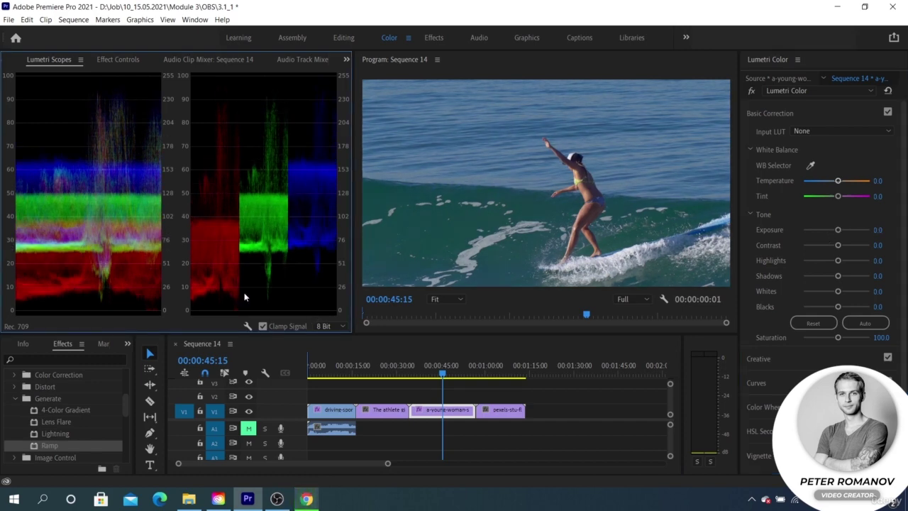
{"action": "left_click", "coordinate": [263, 326]}
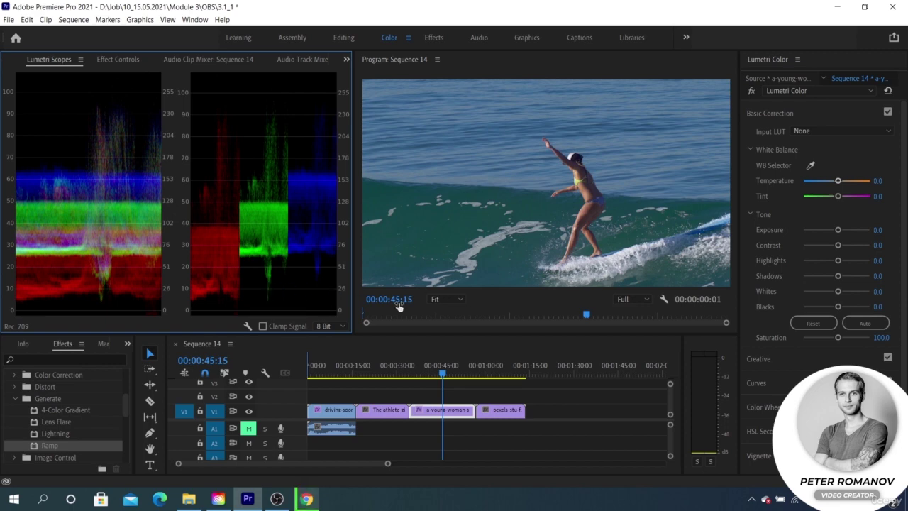
{"action": "left_click", "coordinate": [492, 372]}
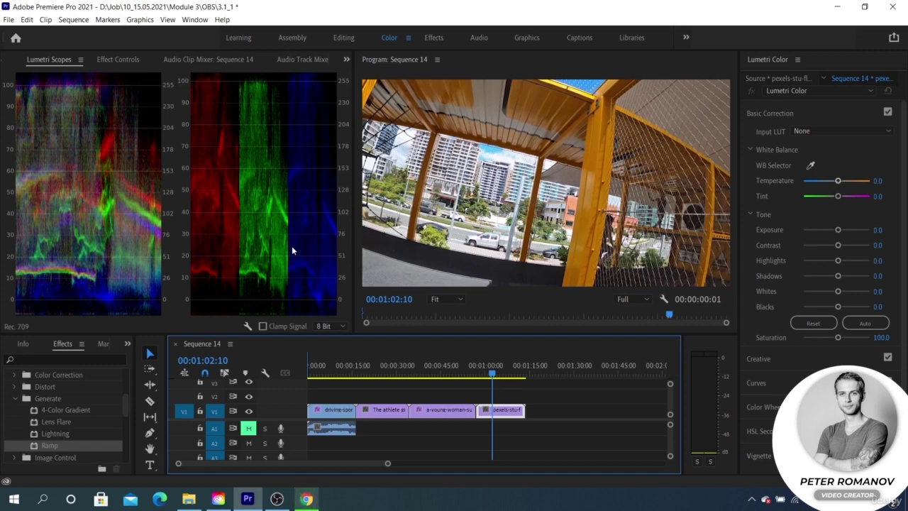
Compare the unclamped Waveform and Parade scopes on the woman-surfing, athlete, driving-sports-car and pexels clips
{"action": "left_click", "coordinate": [443, 365]}
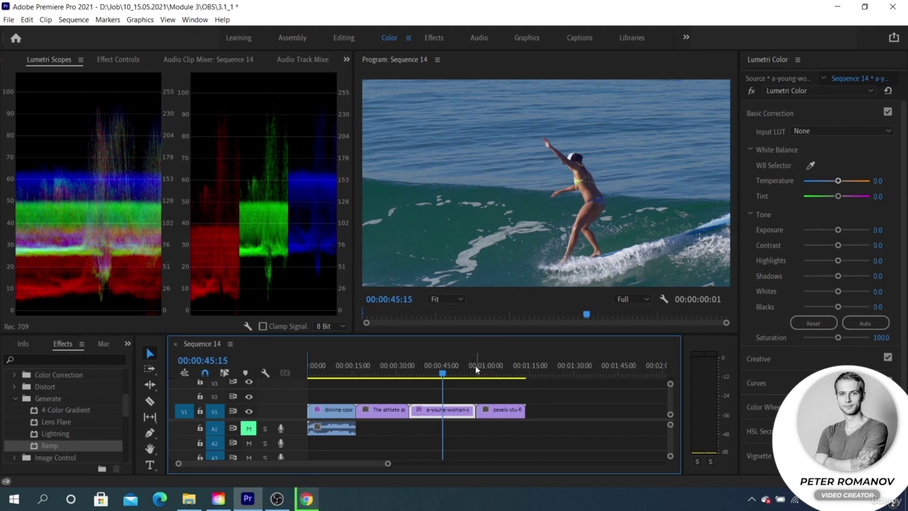
{"action": "left_click", "coordinate": [376, 374]}
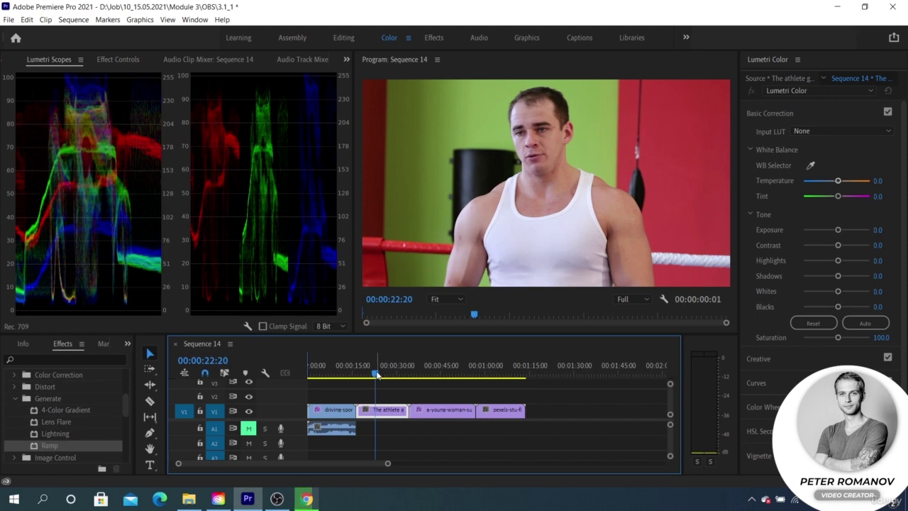
{"action": "left_click", "coordinate": [430, 371]}
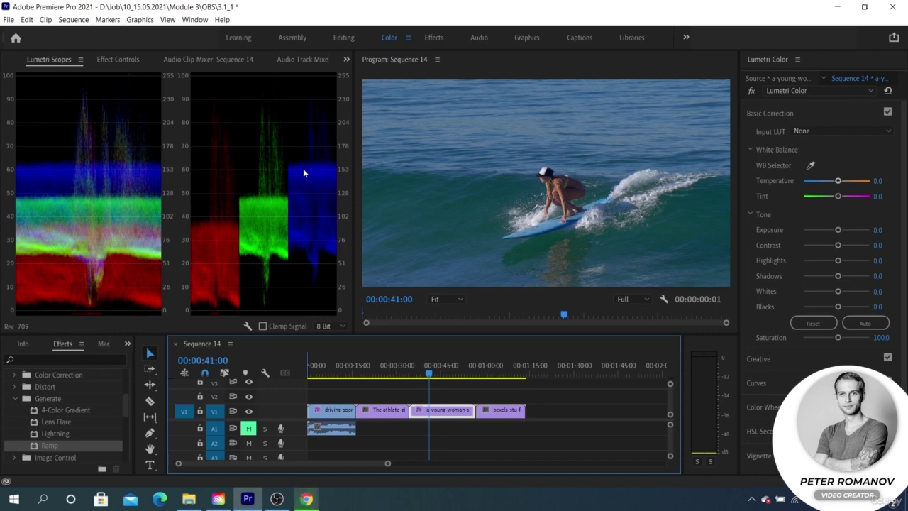
{"action": "left_click", "coordinate": [342, 373]}
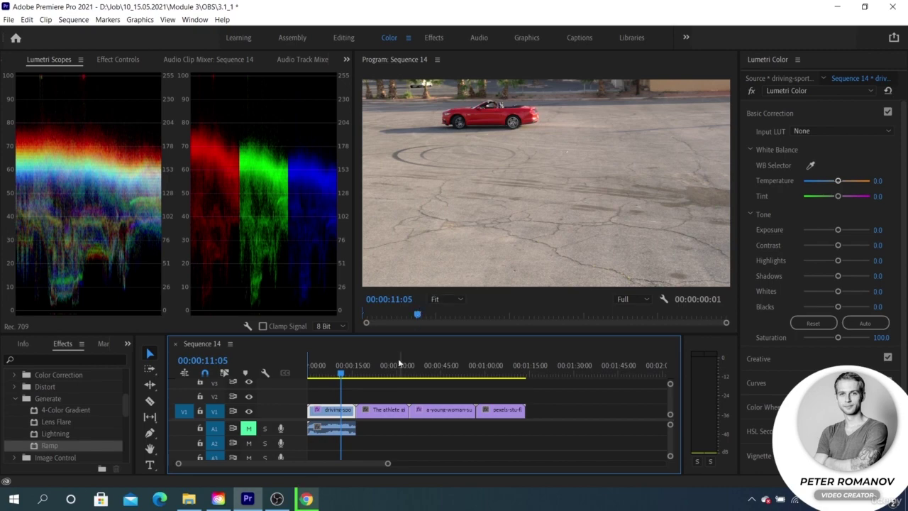
{"action": "left_click", "coordinate": [382, 366]}
{"action": "left_click", "coordinate": [434, 369]}
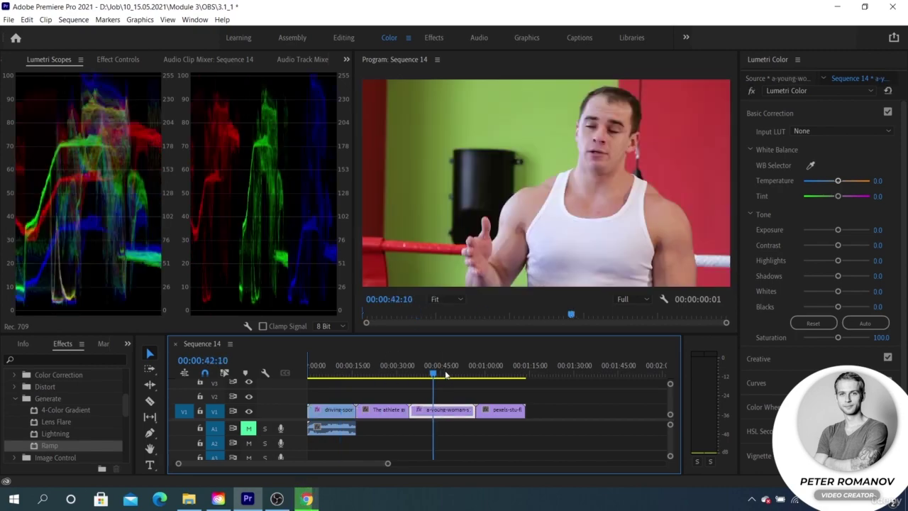
{"action": "left_click", "coordinate": [493, 372]}
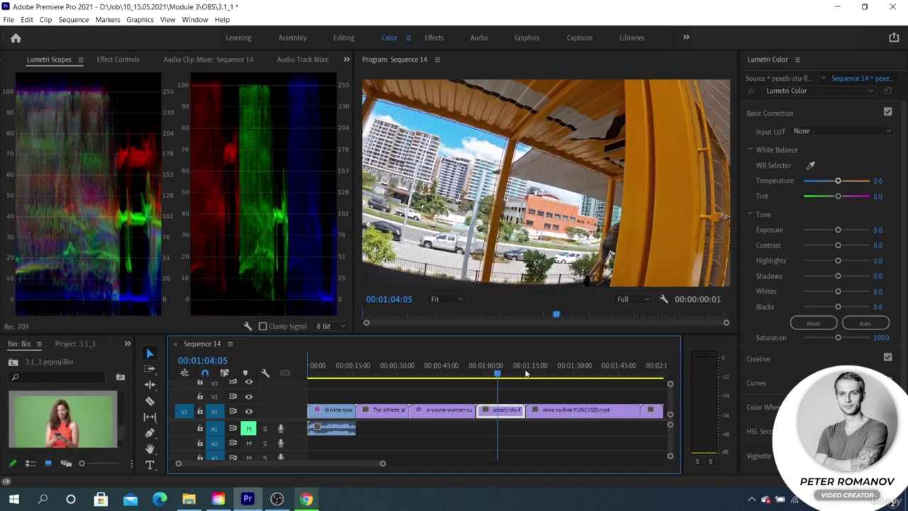
Examine the Waveform and Parade on the done-surfing sunset, green-screen and pexels clips, ending on the woman-surfing clip at 00:00:49:15
{"action": "left_click", "coordinate": [567, 373]}
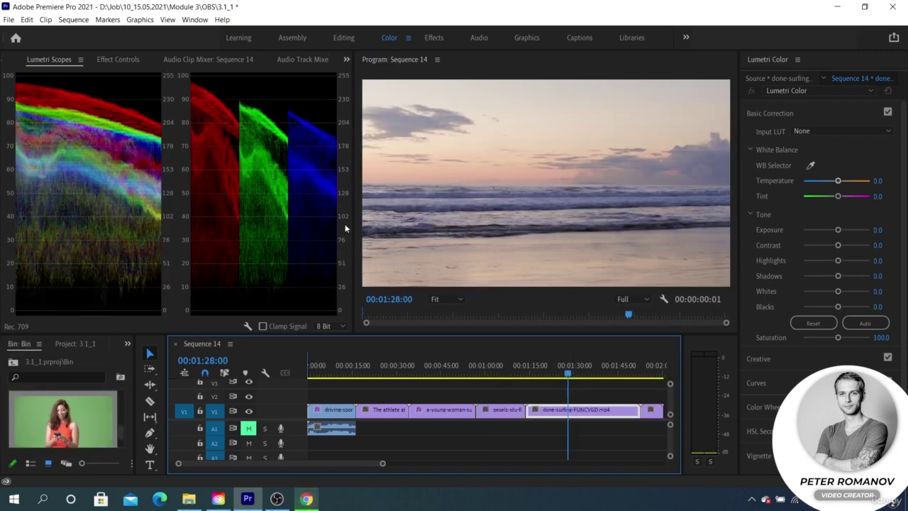
{"action": "left_click", "coordinate": [653, 373]}
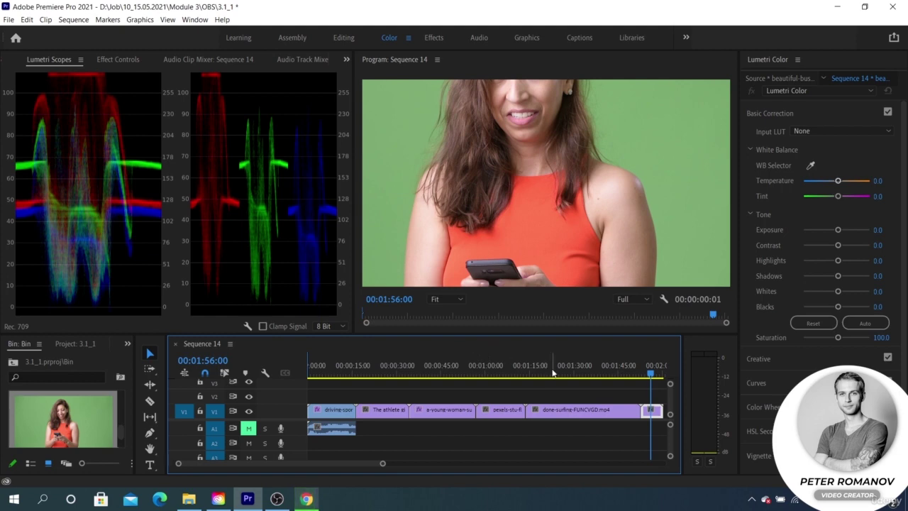
{"action": "left_click", "coordinate": [579, 374]}
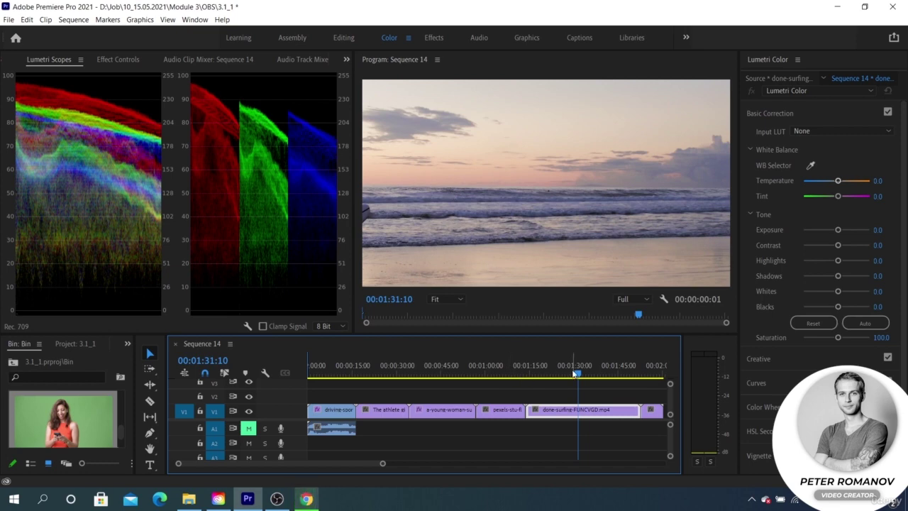
{"action": "left_click_drag", "start_coordinate": [575, 374], "coordinate": [558, 373]}
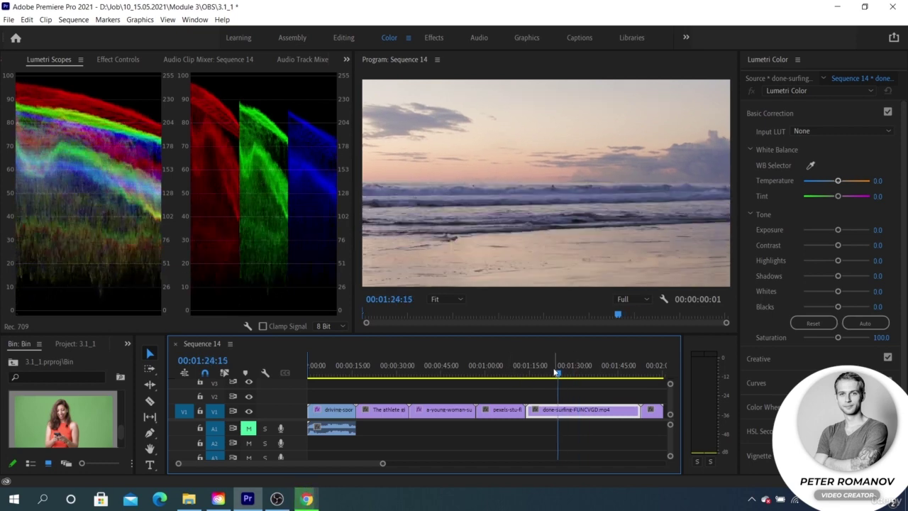
{"action": "left_click", "coordinate": [504, 374]}
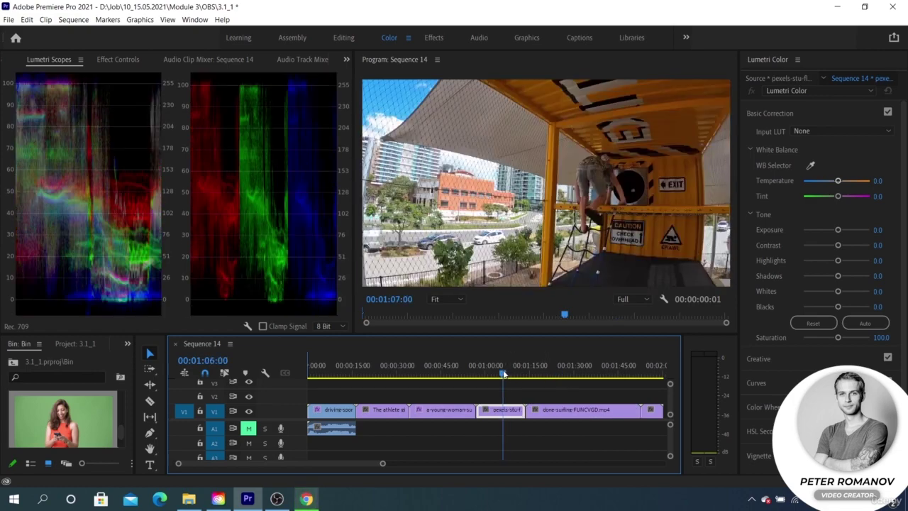
{"action": "left_click_drag", "start_coordinate": [504, 374], "coordinate": [455, 369]}
Show the Histogram alongside the other scopes and compare it on the pexels, done-surfing and woman-surfing clips, ending at 00:00:41:15
{"action": "right_click", "coordinate": [262, 200]}
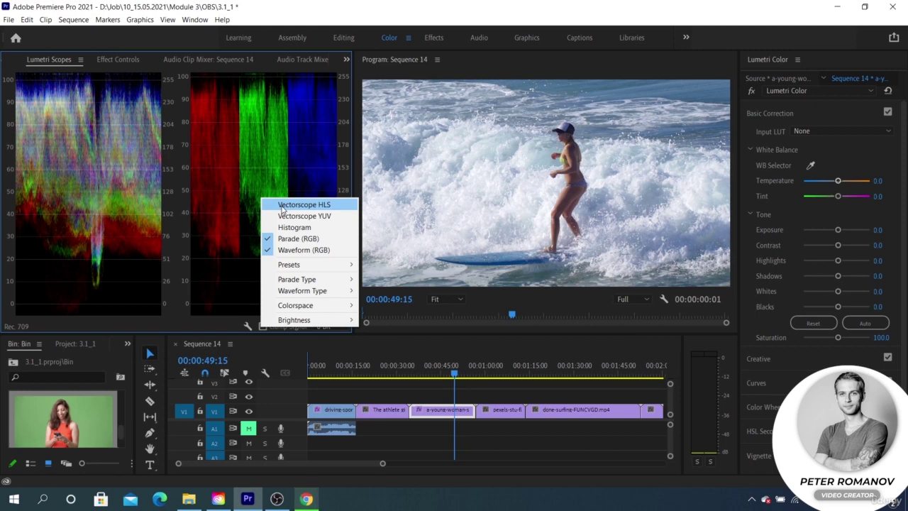
{"action": "left_click", "coordinate": [282, 227]}
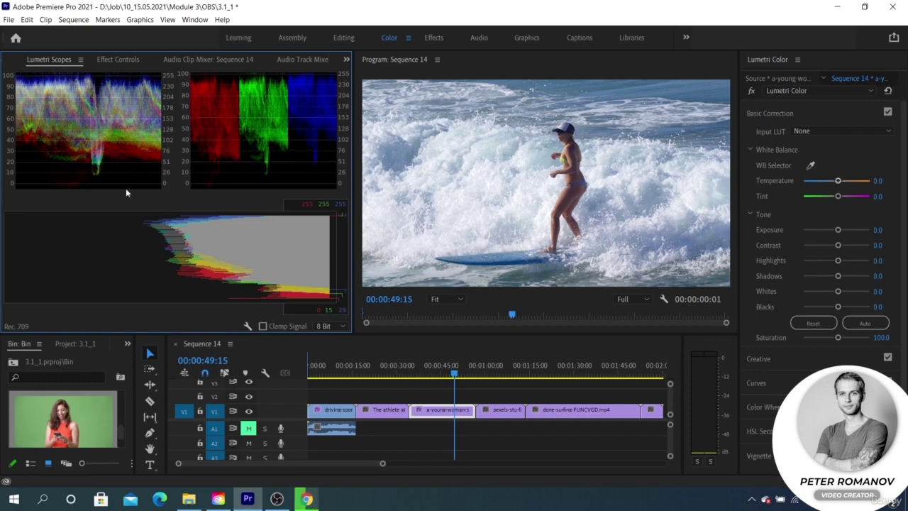
{"action": "left_click", "coordinate": [495, 370]}
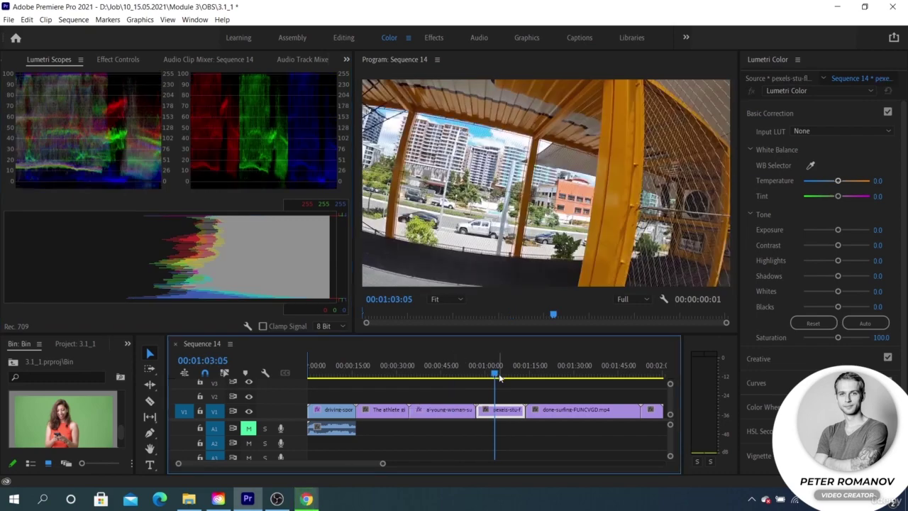
{"action": "left_click", "coordinate": [566, 371]}
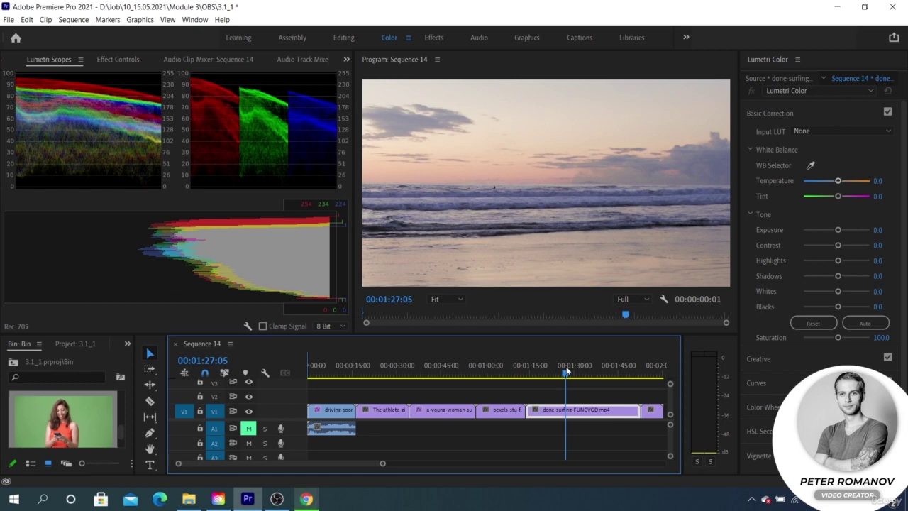
{"action": "left_click", "coordinate": [474, 369]}
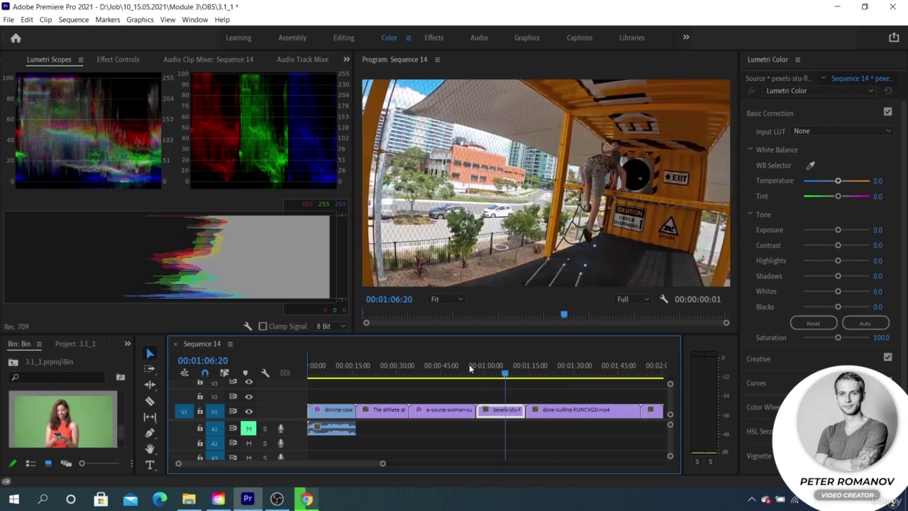
{"action": "left_click", "coordinate": [430, 369]}
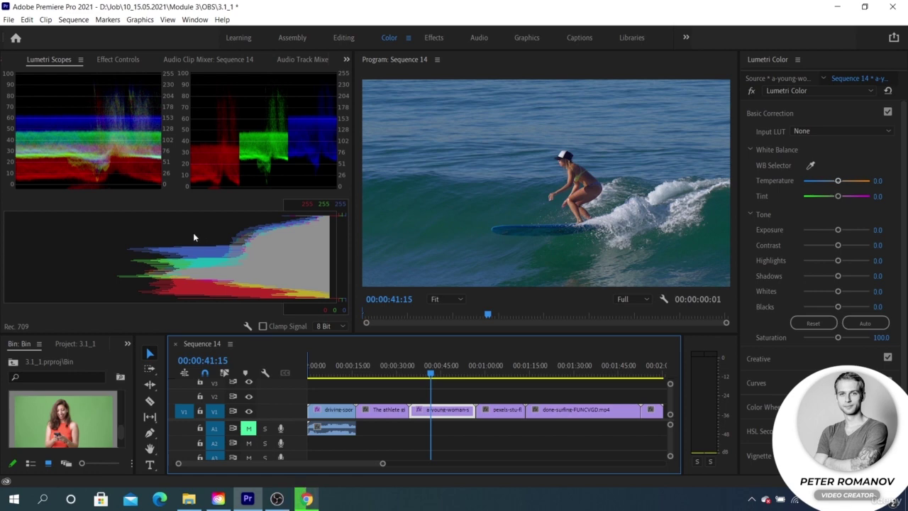
Add the Vectorscope YUV to the displayed Lumetri scopes
{"action": "right_click", "coordinate": [169, 234]}
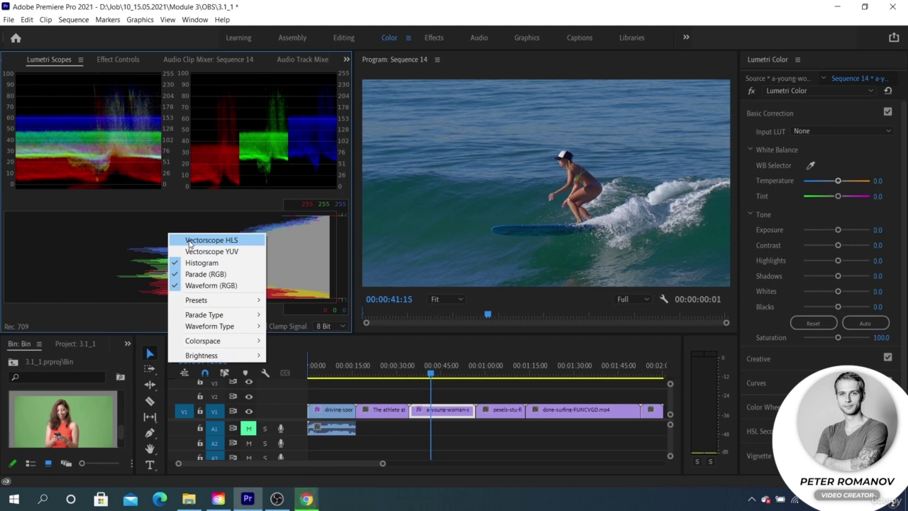
{"action": "left_click", "coordinate": [188, 242]}
{"action": "right_click", "coordinate": [189, 241]}
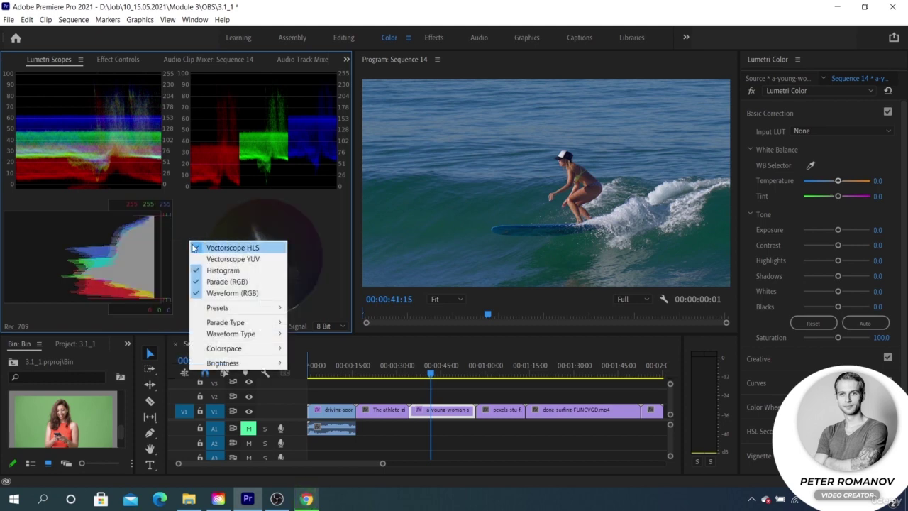
{"action": "left_click", "coordinate": [198, 259]}
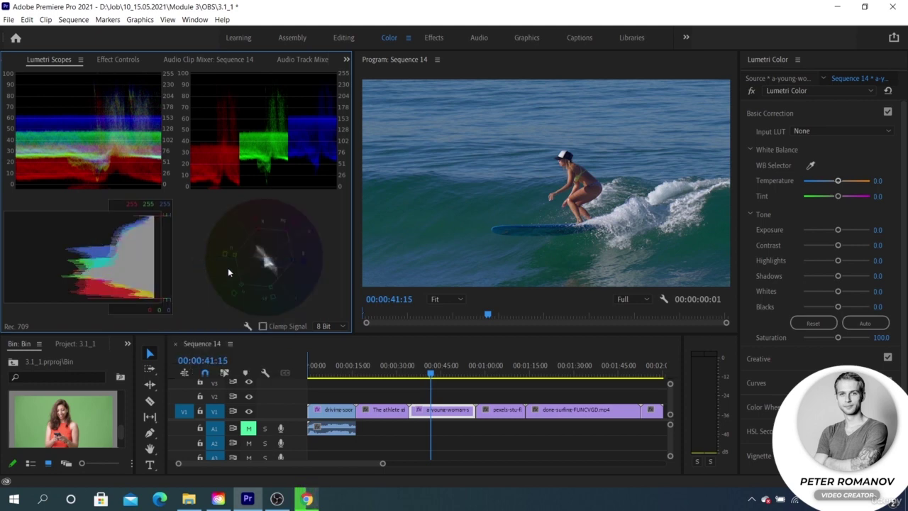
Hide the Histogram, Parade and Waveform scopes, leaving only the Vectorscope YUV
{"action": "right_click", "coordinate": [267, 272]}
{"action": "left_click", "coordinate": [282, 301]}
{"action": "right_click", "coordinate": [283, 302]}
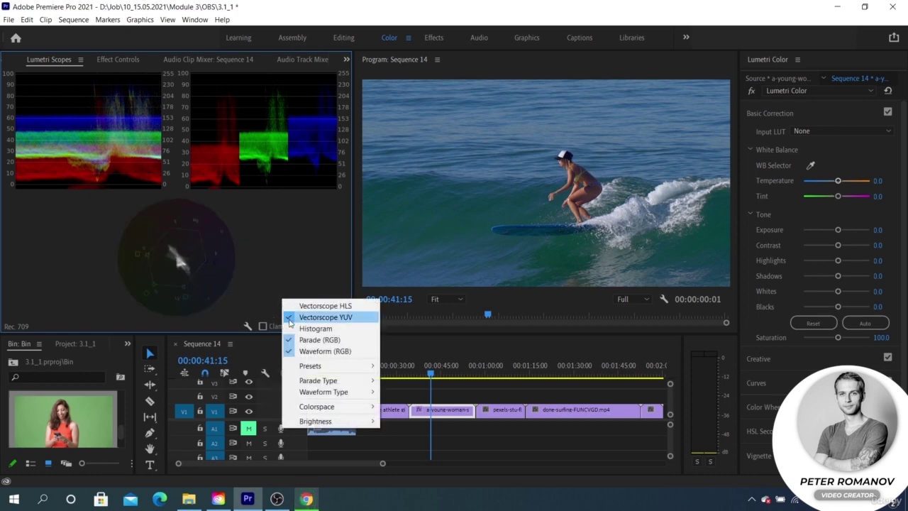
{"action": "left_click", "coordinate": [313, 337]}
{"action": "right_click", "coordinate": [284, 301]}
{"action": "left_click", "coordinate": [304, 347]}
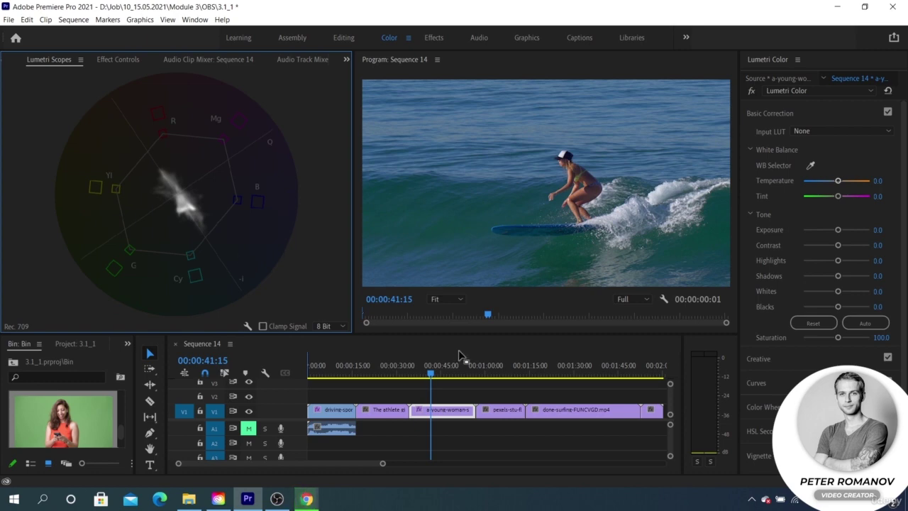
Compare the Vectorscope YUV on the woman-surfing, athlete, driving-sports-car, done-surfing and green-screen clips
{"action": "left_click_drag", "start_coordinate": [431, 375], "coordinate": [438, 378]}
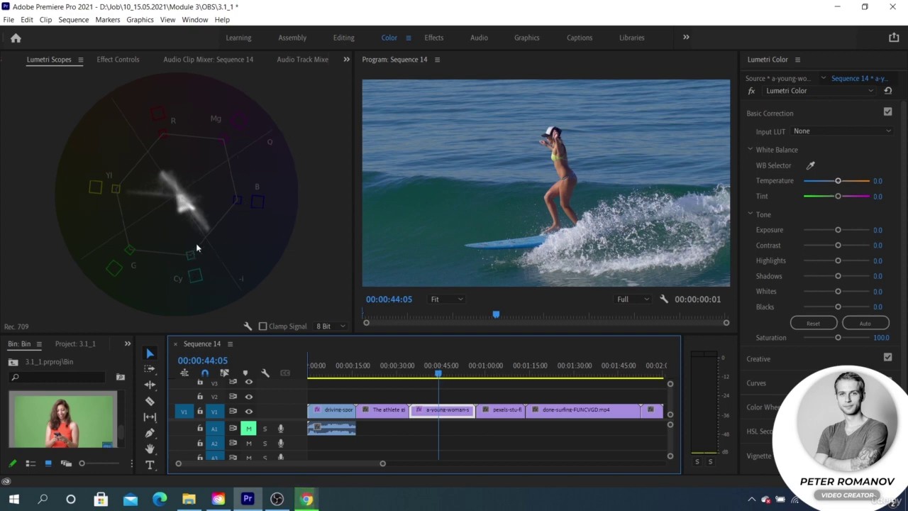
{"action": "left_click", "coordinate": [391, 365]}
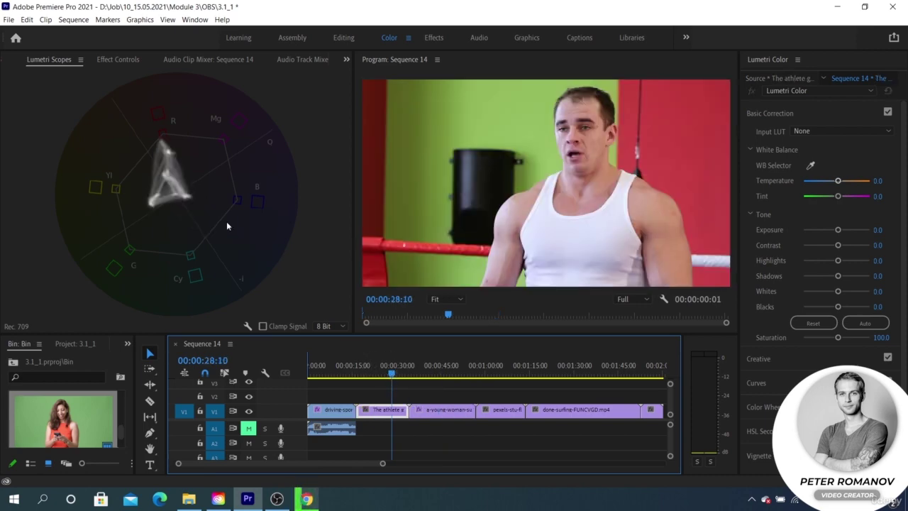
{"action": "left_click", "coordinate": [332, 366]}
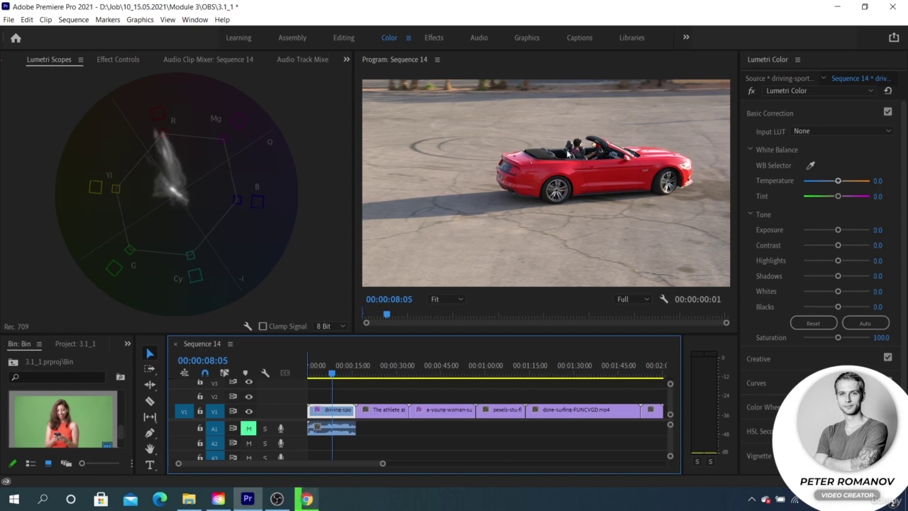
{"action": "left_click", "coordinate": [582, 373]}
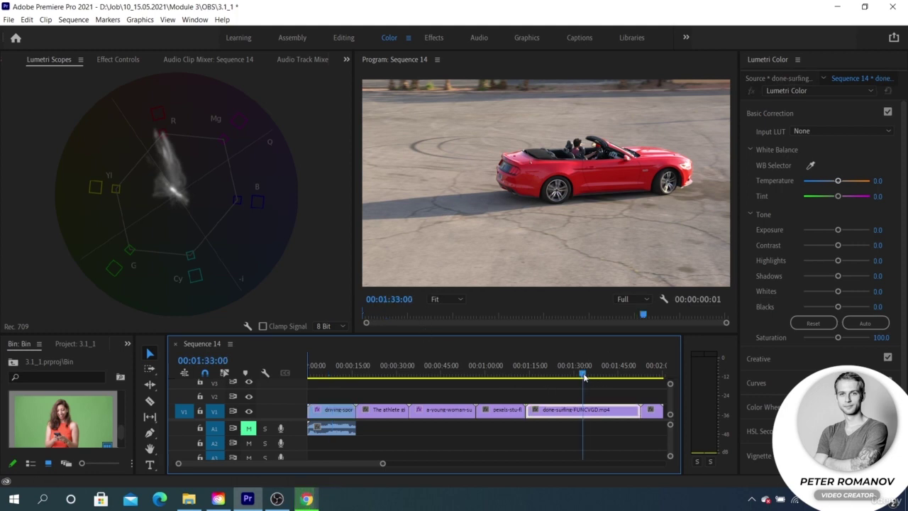
{"action": "scroll", "coordinate": [582, 372], "scroll_direction": "down", "scroll_amount": 2}
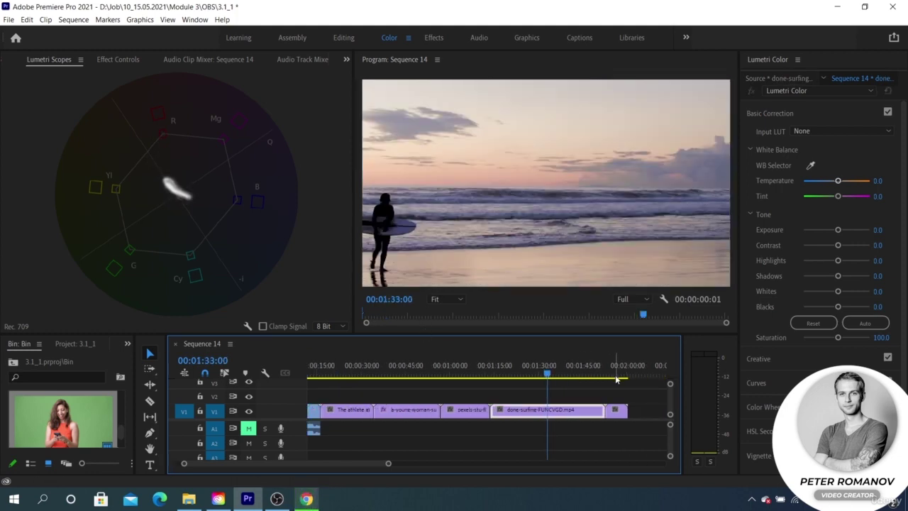
{"action": "left_click", "coordinate": [615, 373]}
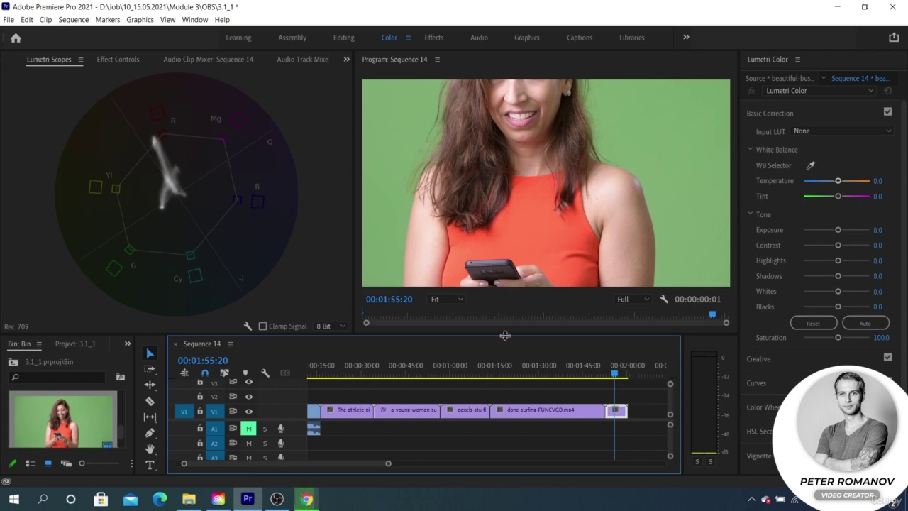
Apply Set to Frame Size to the green-screen woman clip with the playhead at 00:01:57:00
{"action": "left_click", "coordinate": [618, 373]}
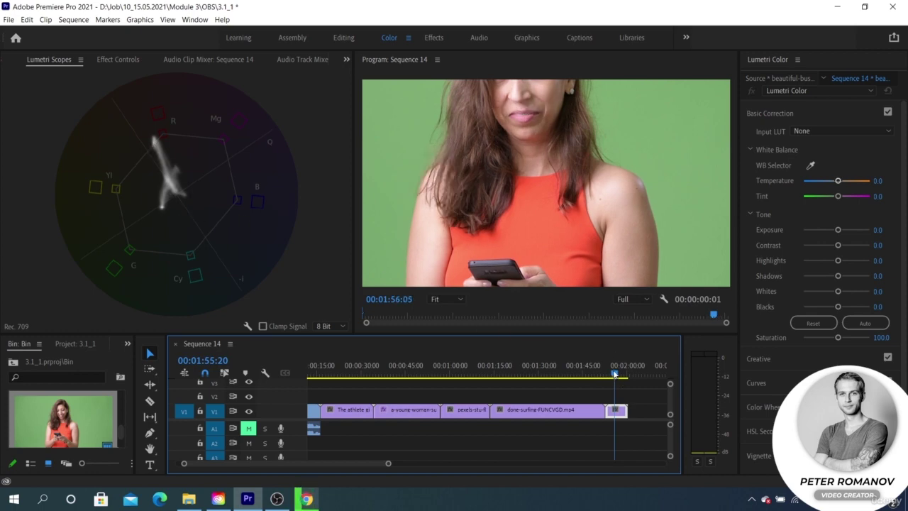
{"action": "right_click", "coordinate": [621, 411]}
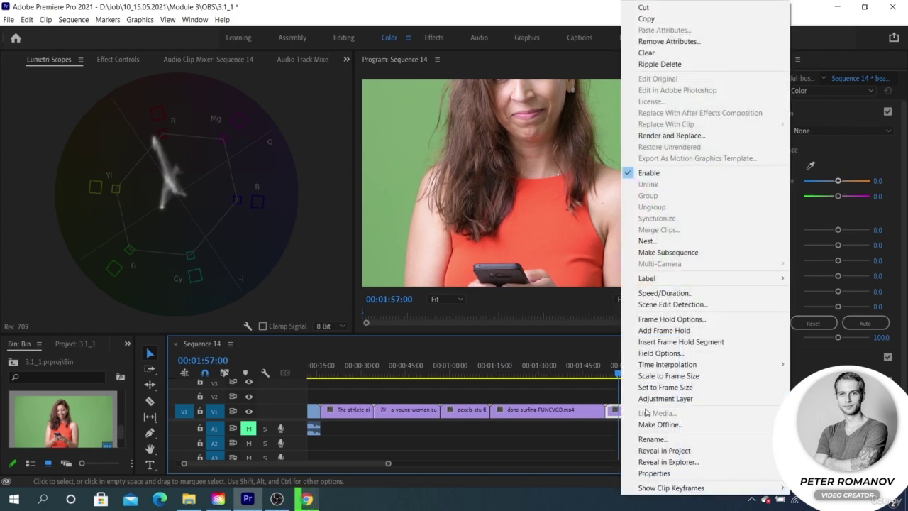
{"action": "left_click", "coordinate": [658, 388]}
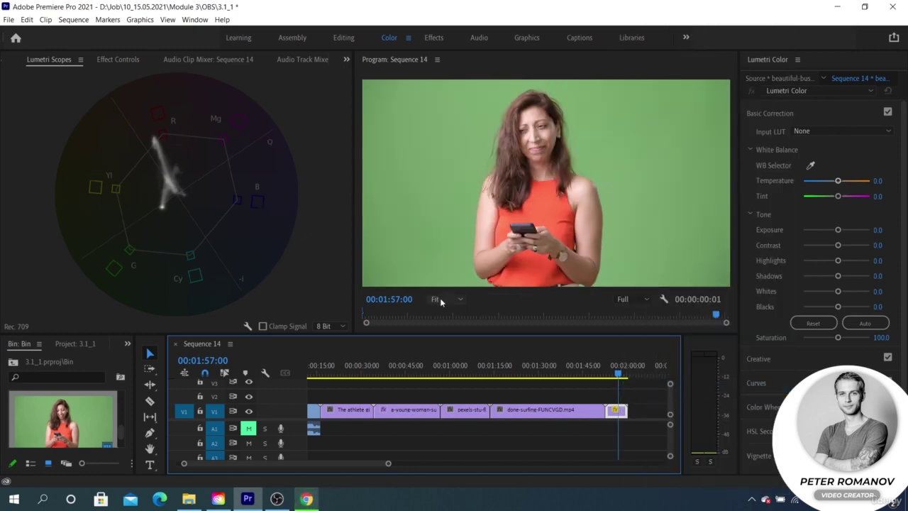
At 00:01:09:20 on the yellow playground clip, lower Saturation to 0.0 and raise it to about 173.5
{"action": "left_click", "coordinate": [550, 374]}
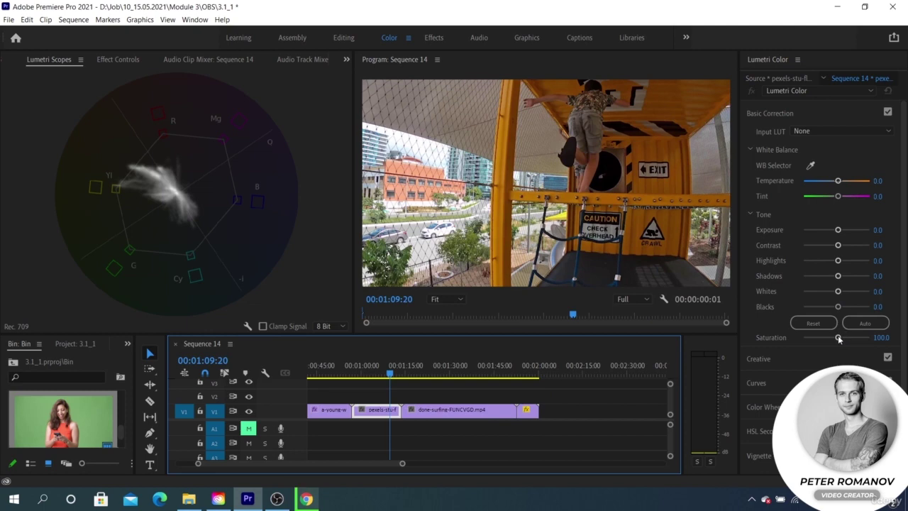
{"action": "mouse_move", "coordinate": [840, 338]}
{"action": "left_mouse_down"}
{"action": "mouse_move", "coordinate": [855, 338]}
{"action": "mouse_move", "coordinate": [794, 331]}
{"action": "left_mouse_up"}
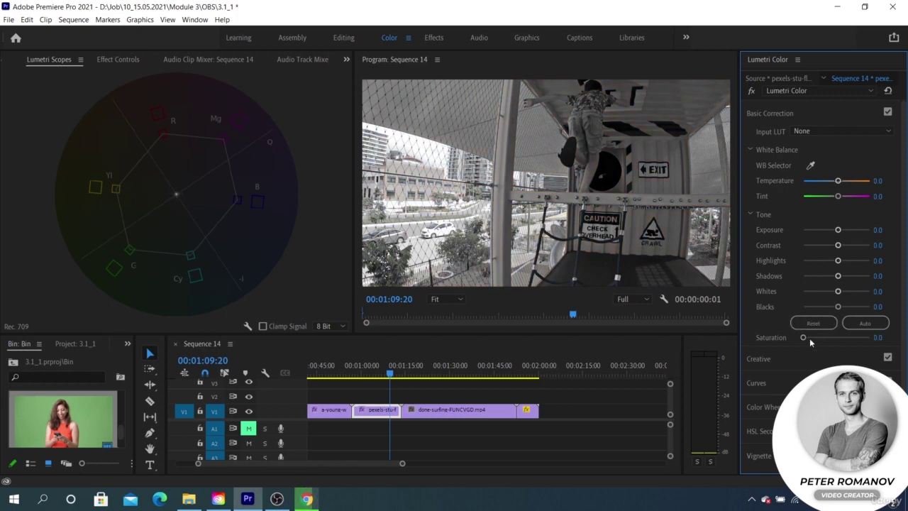
{"action": "left_click_drag", "start_coordinate": [804, 338], "coordinate": [862, 337]}
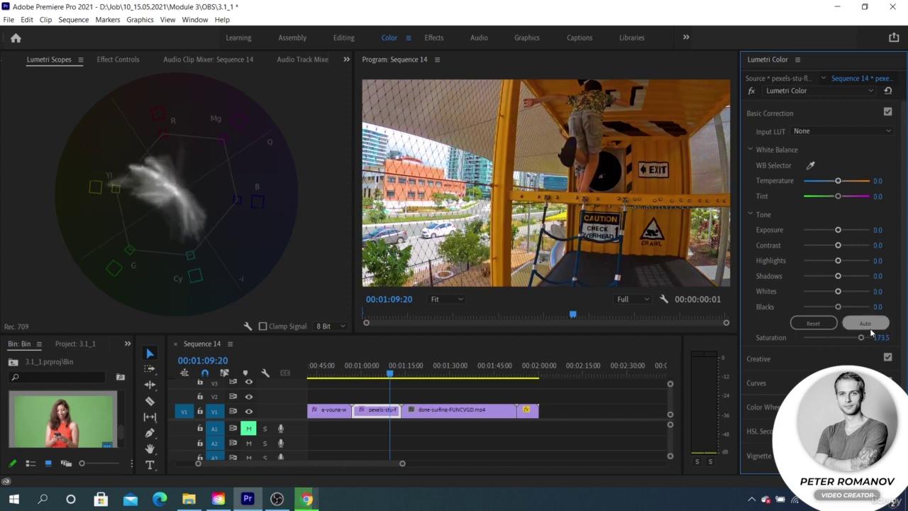
Restore the playground clip's Saturation to exactly 100
{"action": "left_click", "coordinate": [877, 337]}
{"action": "type", "text": "100"}
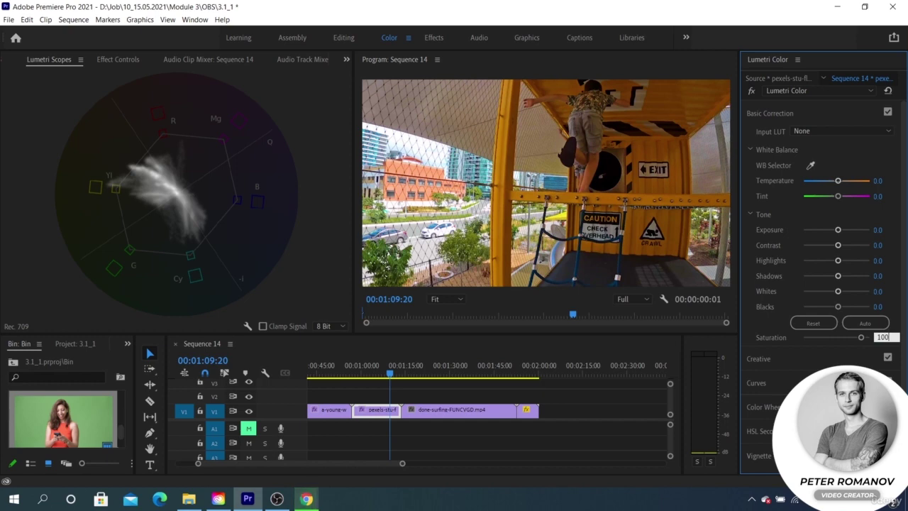
{"action": "key", "text": "Return"}
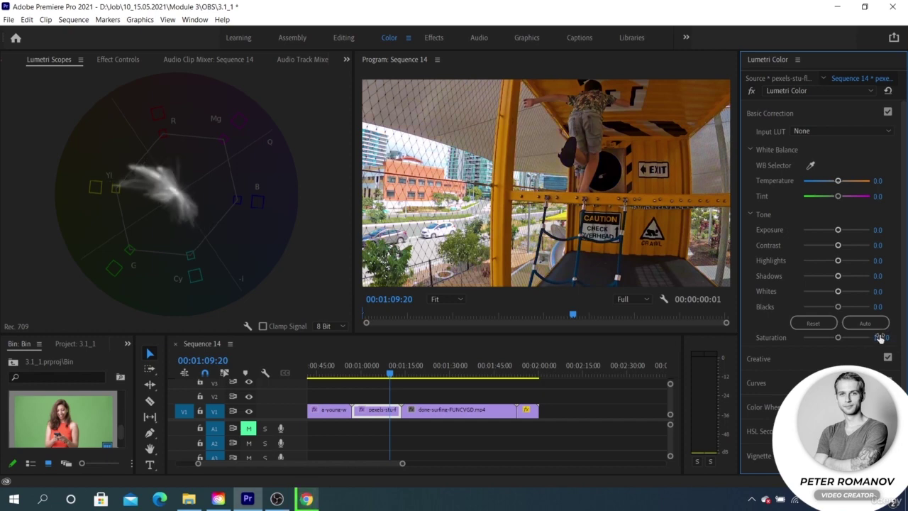
Set the playground clip's Saturation to the maximum value of 200 in Basic Correction
{"action": "left_click", "coordinate": [883, 338]}
{"action": "type", "text": "200"}
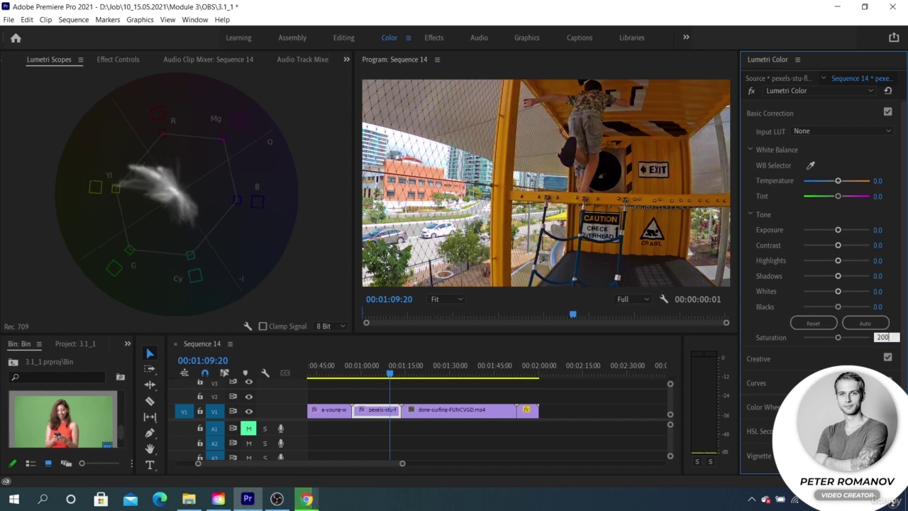
{"action": "key", "text": "Return"}
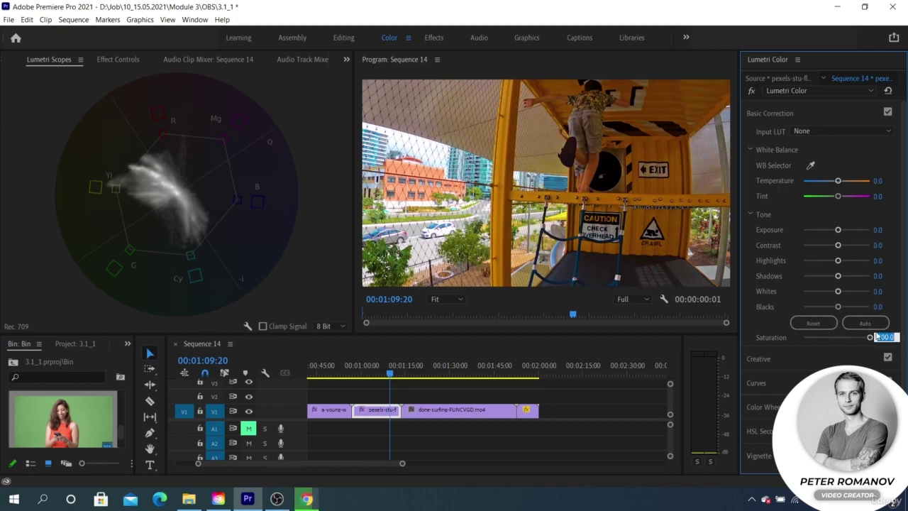
{"action": "key", "text": "Return"}
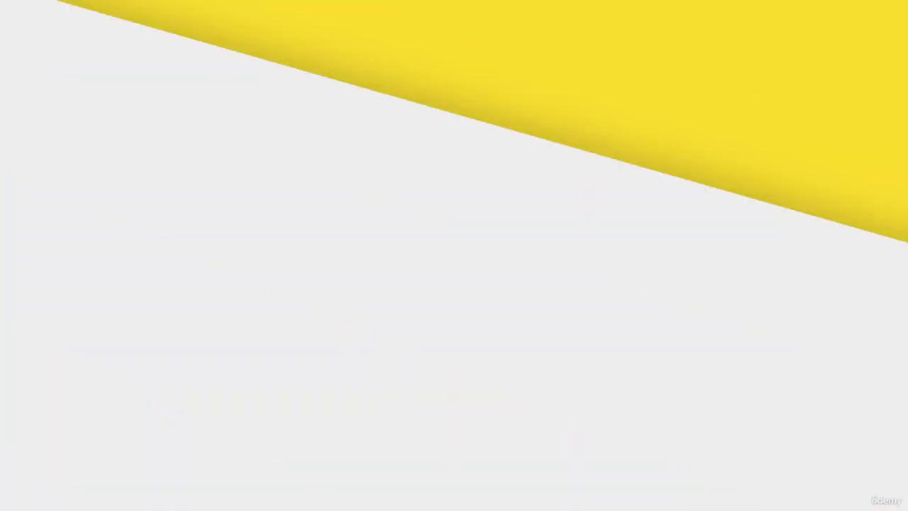